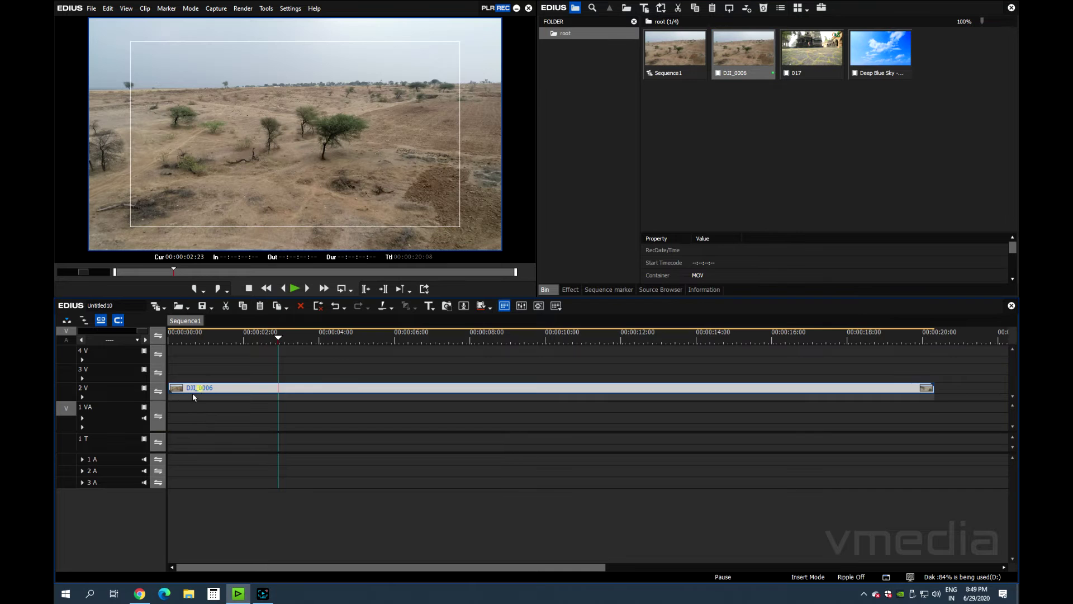
Preview the DJI_0006 clip, split it at 00:00:10:21 and delete the part after the cut.
{"action": "left_click_drag", "start_coordinate": [191, 340], "coordinate": [116, 349]}
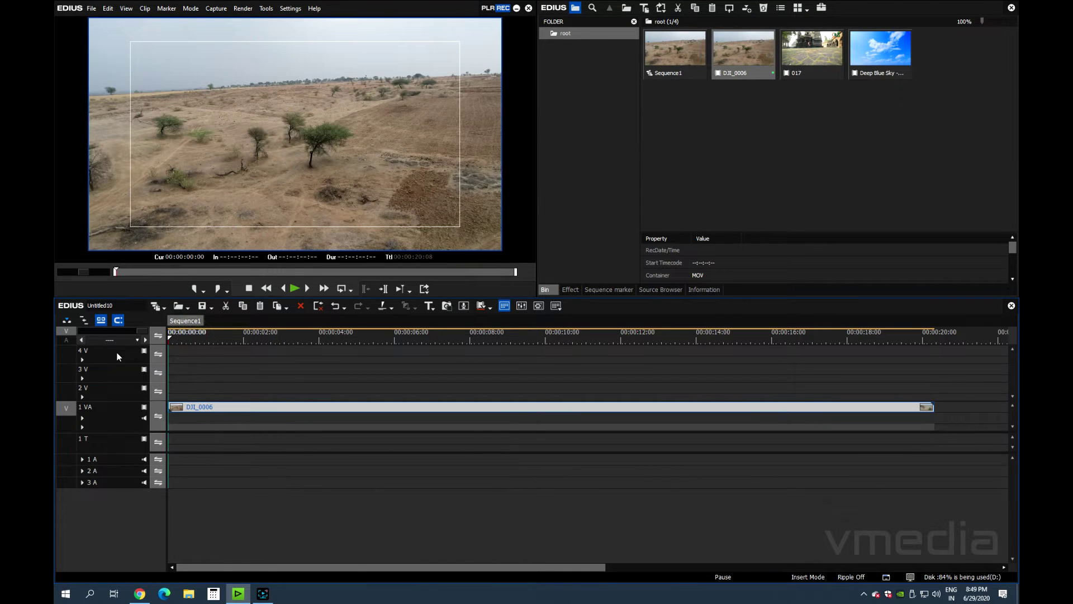
{"action": "key", "text": "space"}
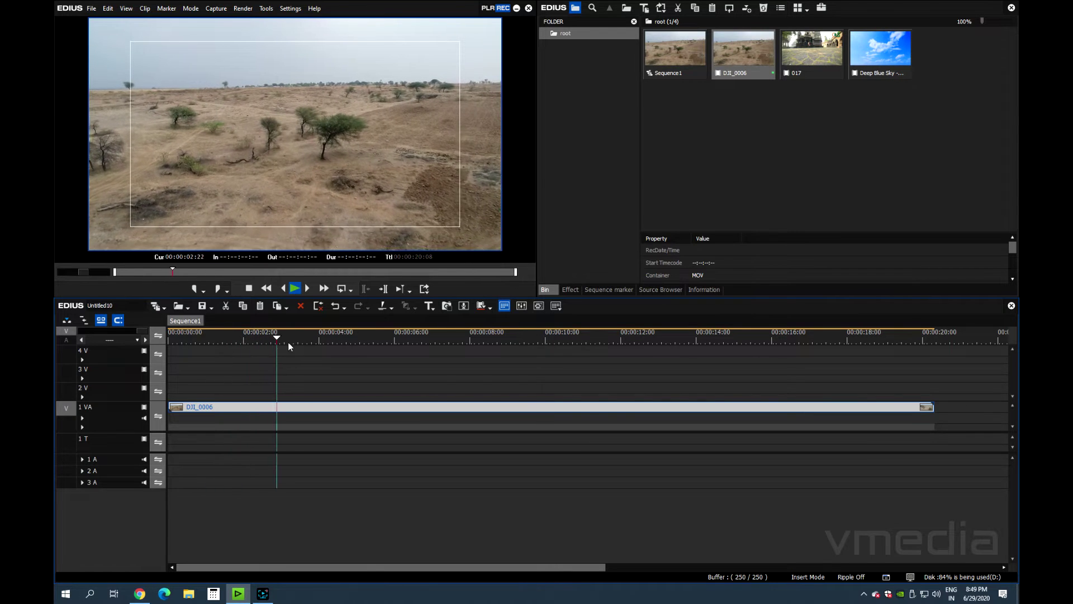
{"action": "left_click_drag", "start_coordinate": [297, 337], "coordinate": [619, 361]}
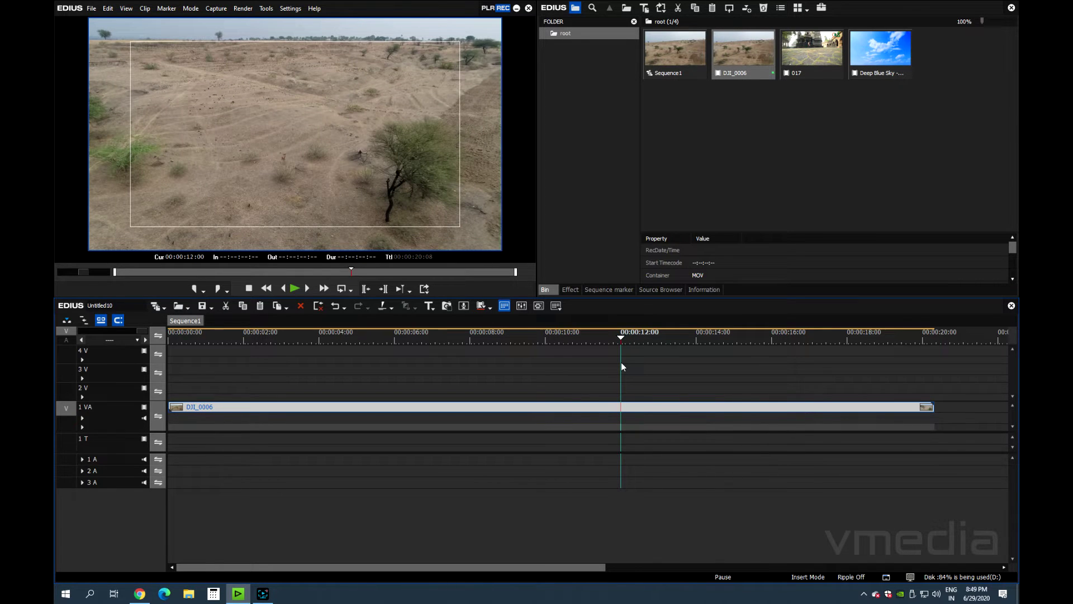
{"action": "left_click_drag", "start_coordinate": [621, 367], "coordinate": [578, 376]}
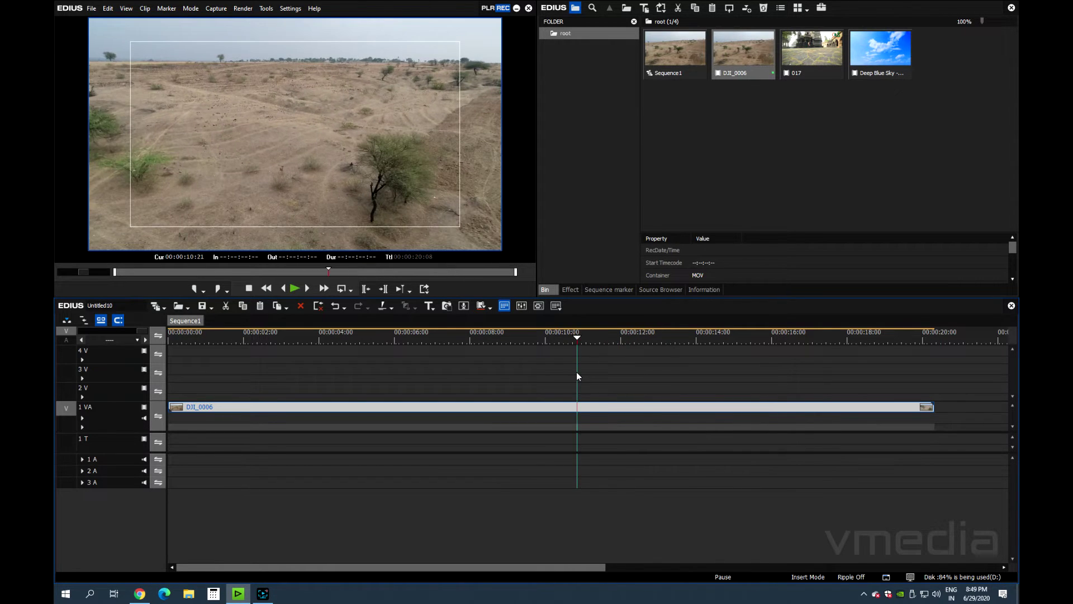
{"action": "left_click", "coordinate": [598, 404]}
{"action": "left_click", "coordinate": [641, 407]}
{"action": "key", "text": "c"}
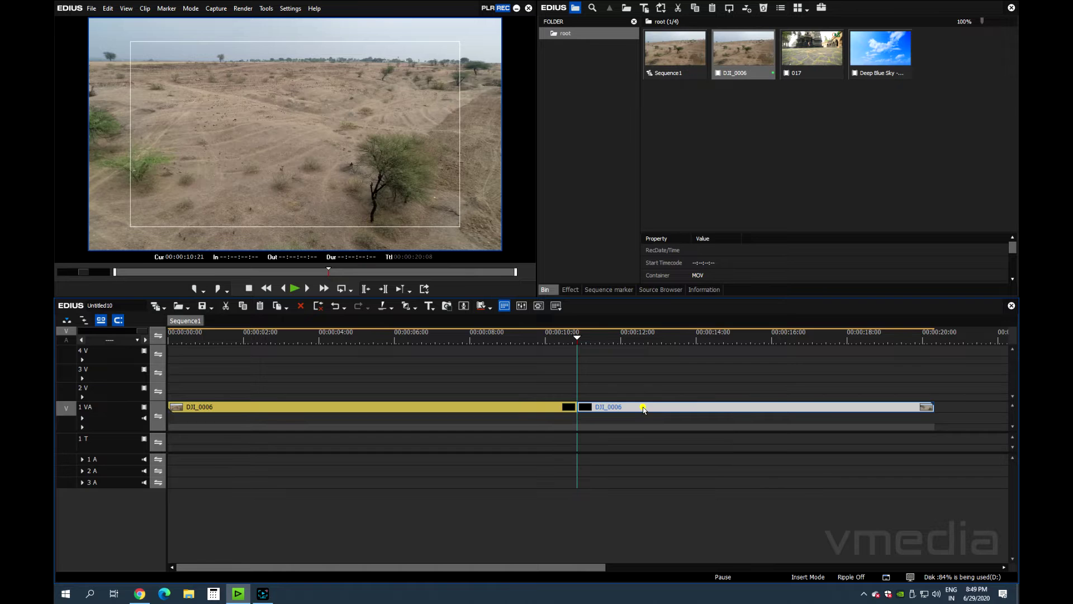
{"action": "left_click", "coordinate": [642, 407]}
{"action": "key", "text": "Delete"}
Apply the Color Balance filter from the color correction video filters to the shortened DJI_0006 clip.
{"action": "left_click_drag", "start_coordinate": [505, 332], "coordinate": [322, 447]}
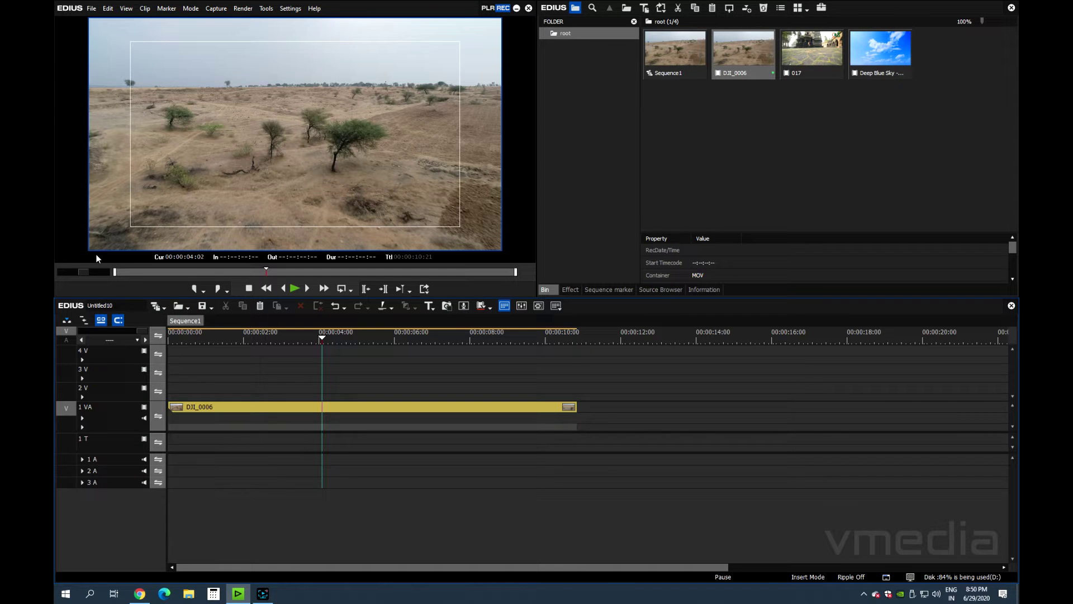
{"action": "left_click", "coordinate": [268, 336]}
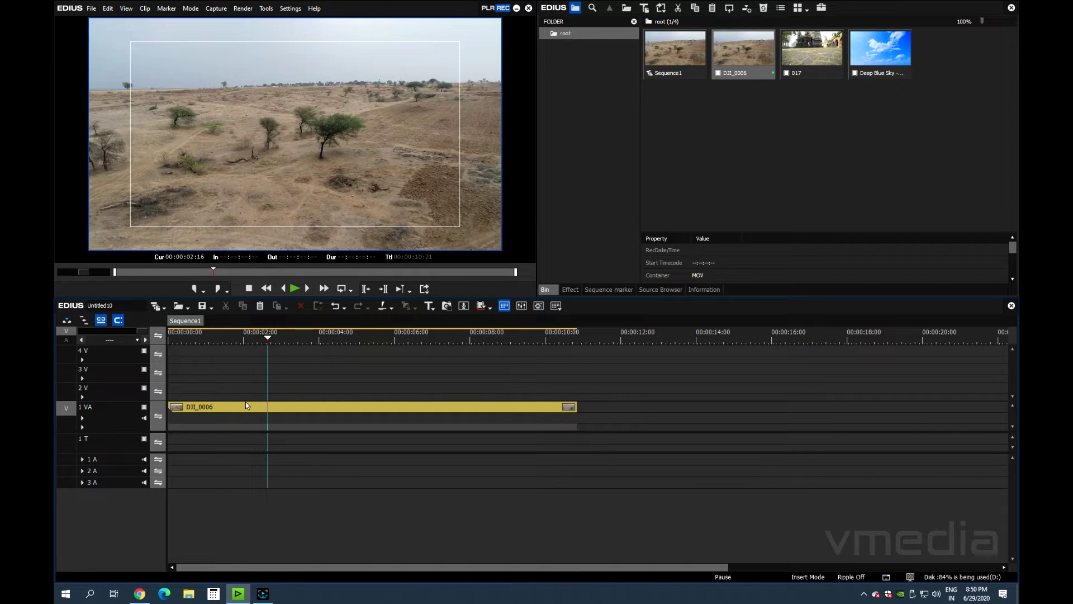
{"action": "left_click", "coordinate": [233, 407]}
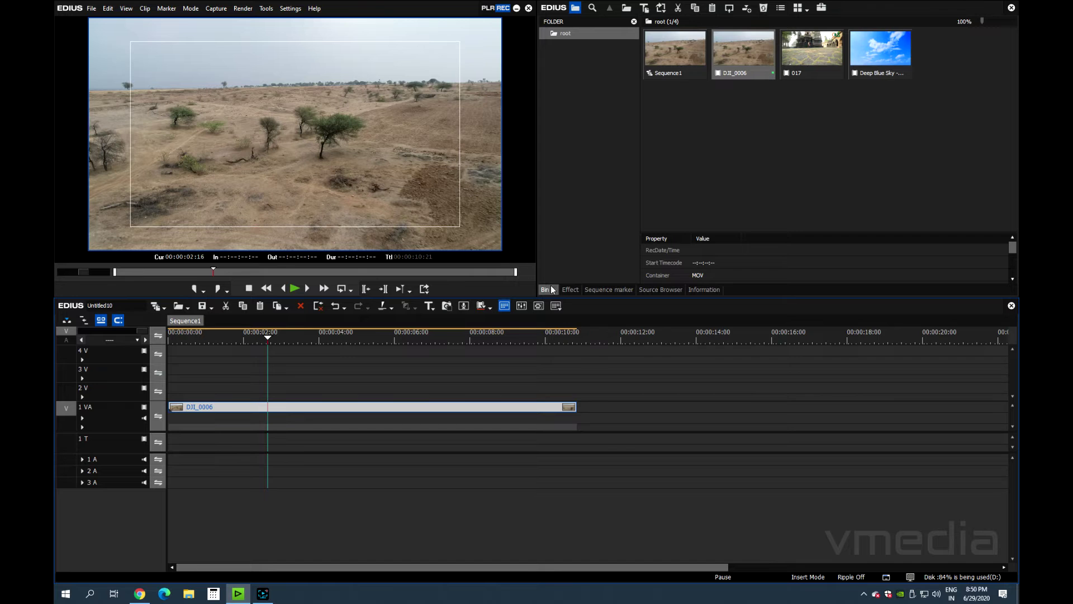
{"action": "left_click", "coordinate": [570, 290]}
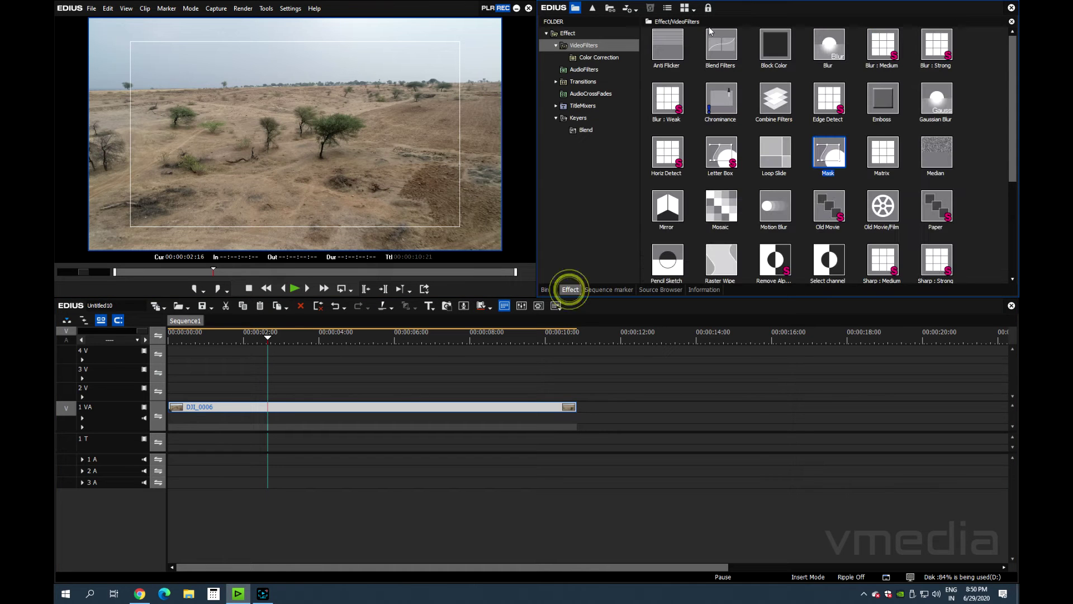
{"action": "left_click", "coordinate": [568, 34]}
{"action": "left_click", "coordinate": [584, 45]}
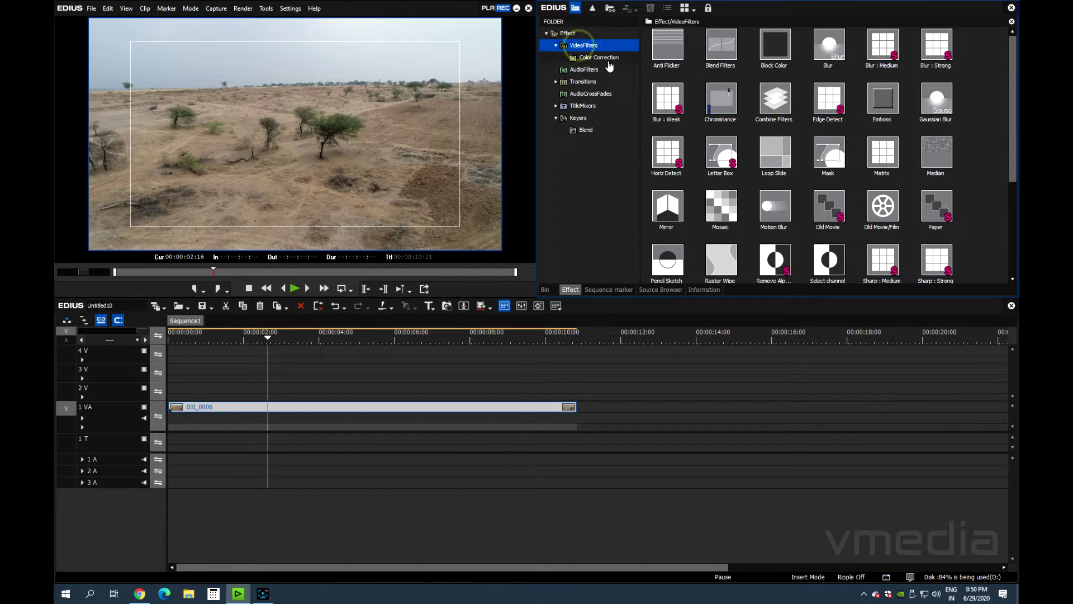
{"action": "left_click", "coordinate": [600, 59]}
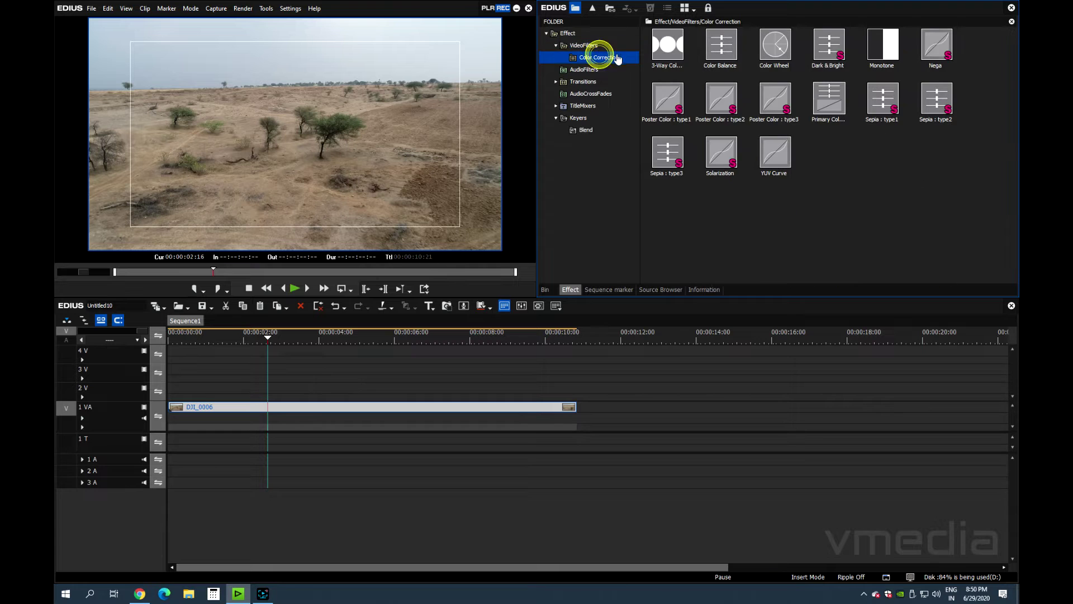
{"action": "left_click", "coordinate": [725, 49]}
{"action": "left_click_drag", "start_coordinate": [714, 52], "coordinate": [328, 411]}
Set the clip's Color Balance to Chroma 19, Bright 18 and Contrast 10, and confirm.
{"action": "left_click", "coordinate": [584, 125]}
{"action": "double_click", "coordinate": [584, 125]}
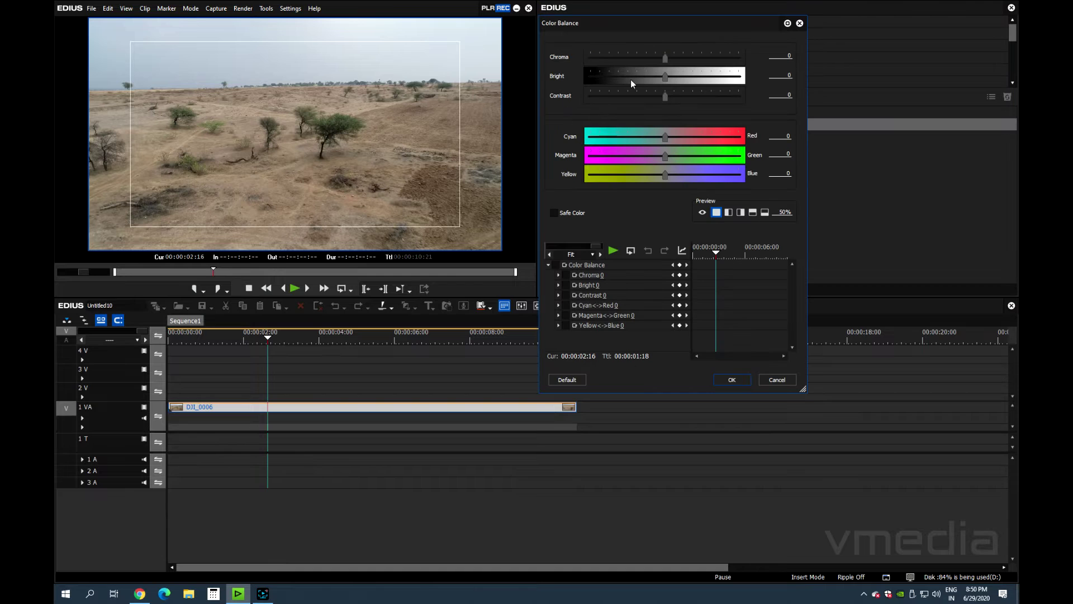
{"action": "left_click_drag", "start_coordinate": [665, 56], "coordinate": [676, 79]}
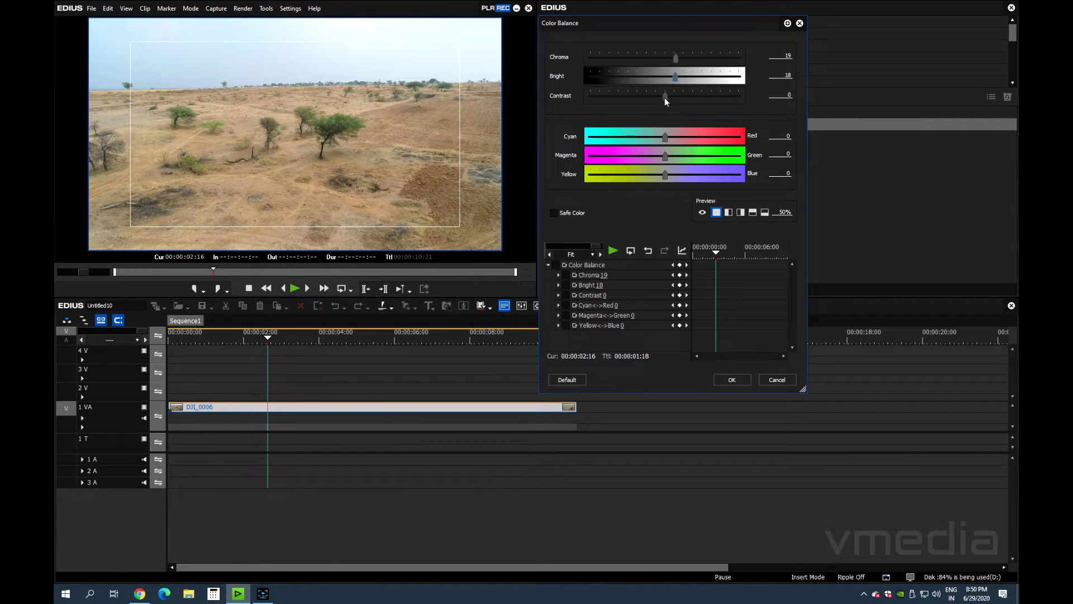
{"action": "left_click_drag", "start_coordinate": [665, 95], "coordinate": [671, 99]}
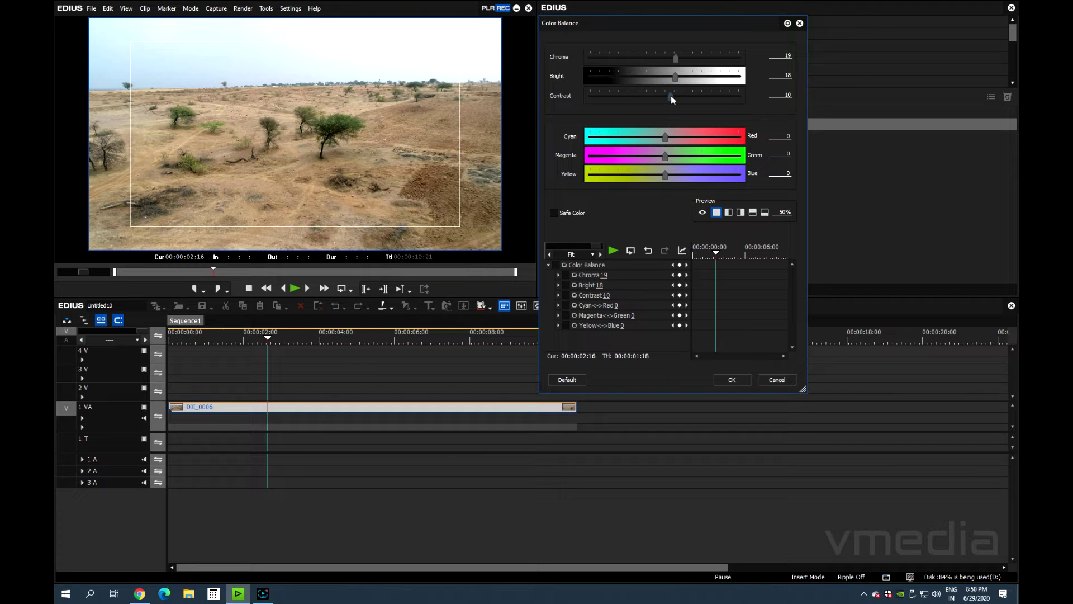
{"action": "left_click", "coordinate": [728, 380]}
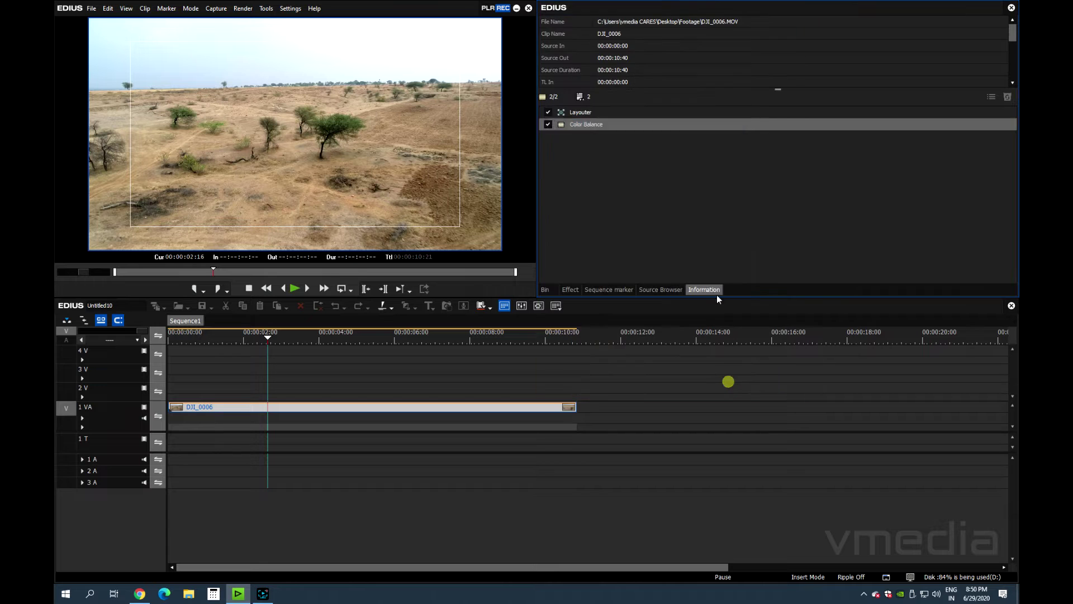
Compare the clip with and without the Color Balance filter, leaving it enabled, and scrub through the result.
{"action": "left_click", "coordinate": [548, 124]}
{"action": "left_click", "coordinate": [548, 124]}
{"action": "left_click", "coordinate": [549, 124]}
{"action": "left_click", "coordinate": [548, 124]}
{"action": "left_click_drag", "start_coordinate": [268, 337], "coordinate": [342, 435]}
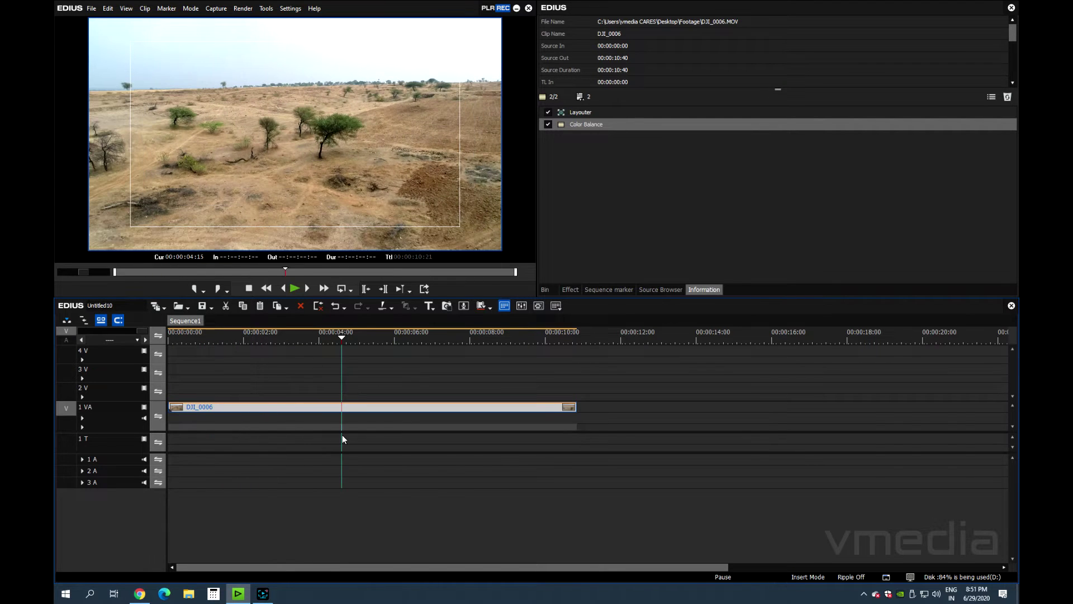
Duplicate the color-corrected DJI_0006 clip onto track 2 V, directly above the original.
{"action": "left_click", "coordinate": [298, 407]}
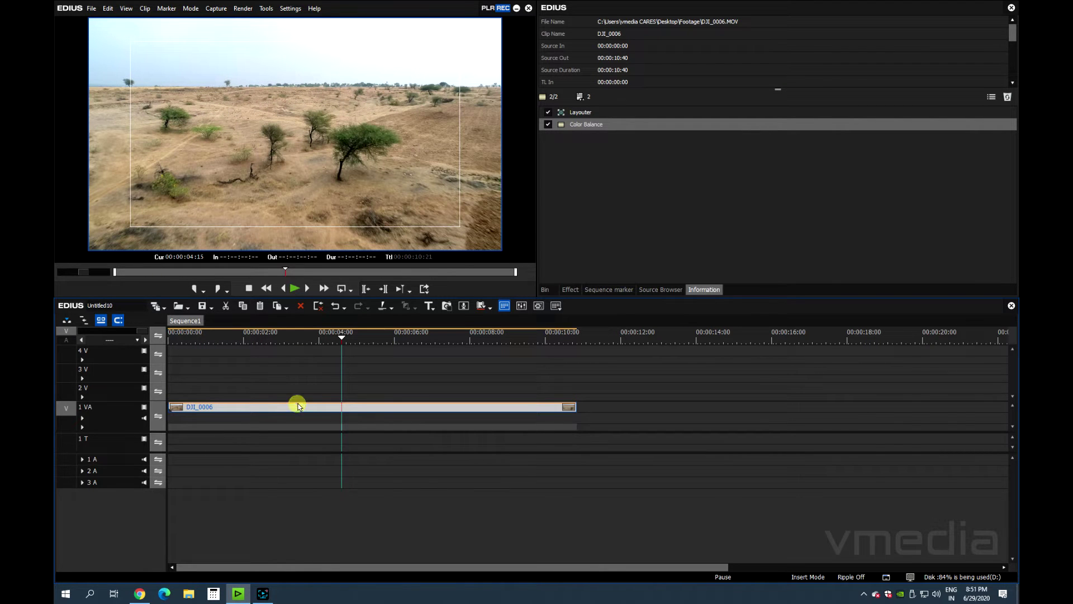
{"action": "left_click", "coordinate": [256, 411]}
{"action": "left_click", "coordinate": [255, 410]}
{"action": "left_click", "coordinate": [222, 410]}
{"action": "left_click_drag", "start_coordinate": [222, 410], "coordinate": [224, 397]}
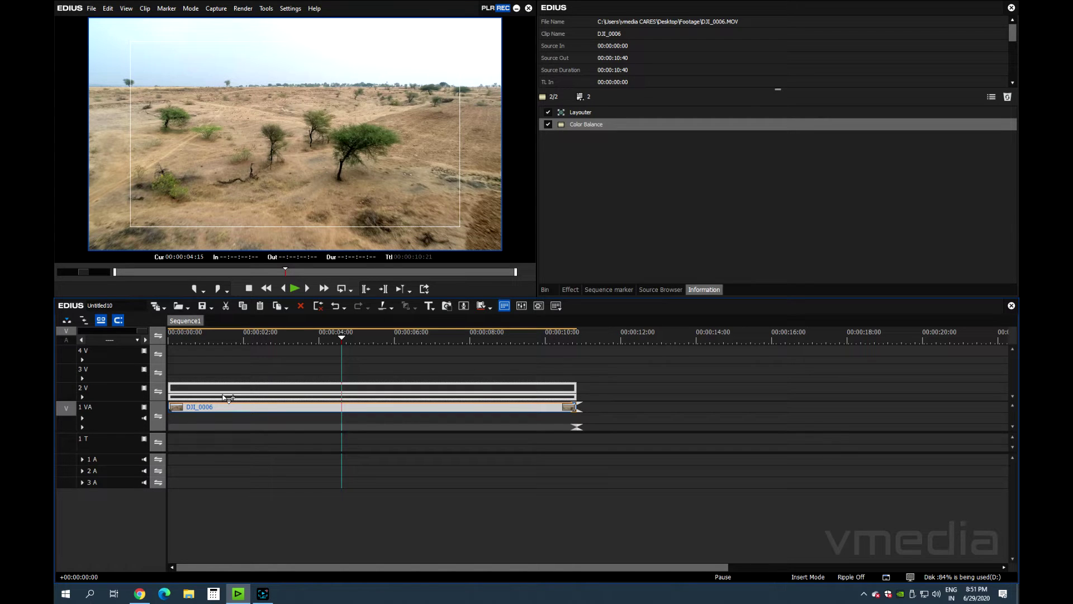
{"action": "left_click_drag", "start_coordinate": [225, 398], "coordinate": [225, 396]}
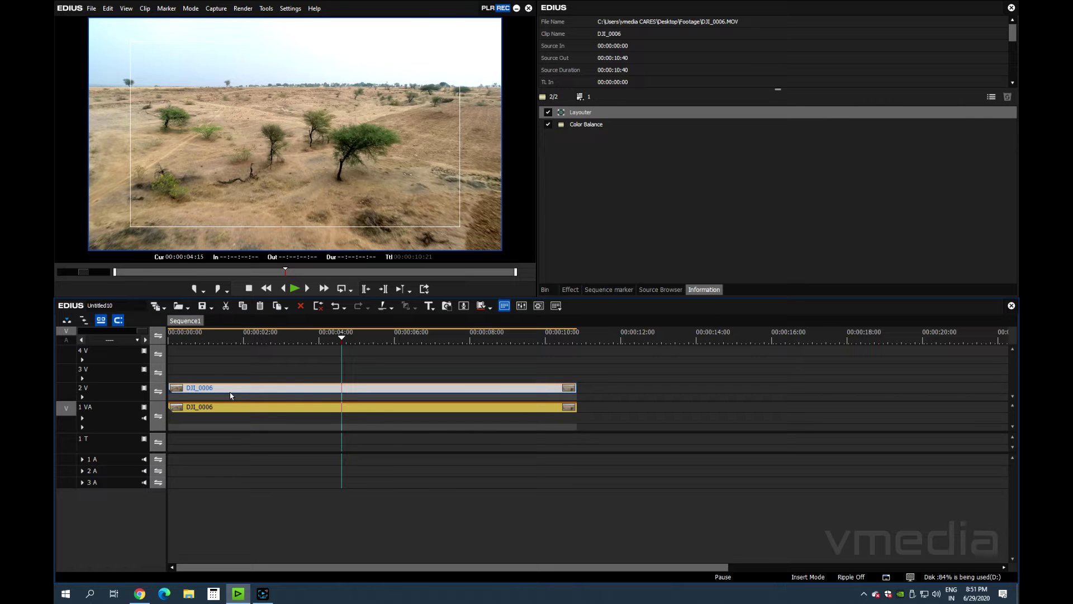
Apply the Chrominance video filter to the duplicate clip on track 2 V.
{"action": "left_click_drag", "start_coordinate": [280, 332], "coordinate": [227, 388]}
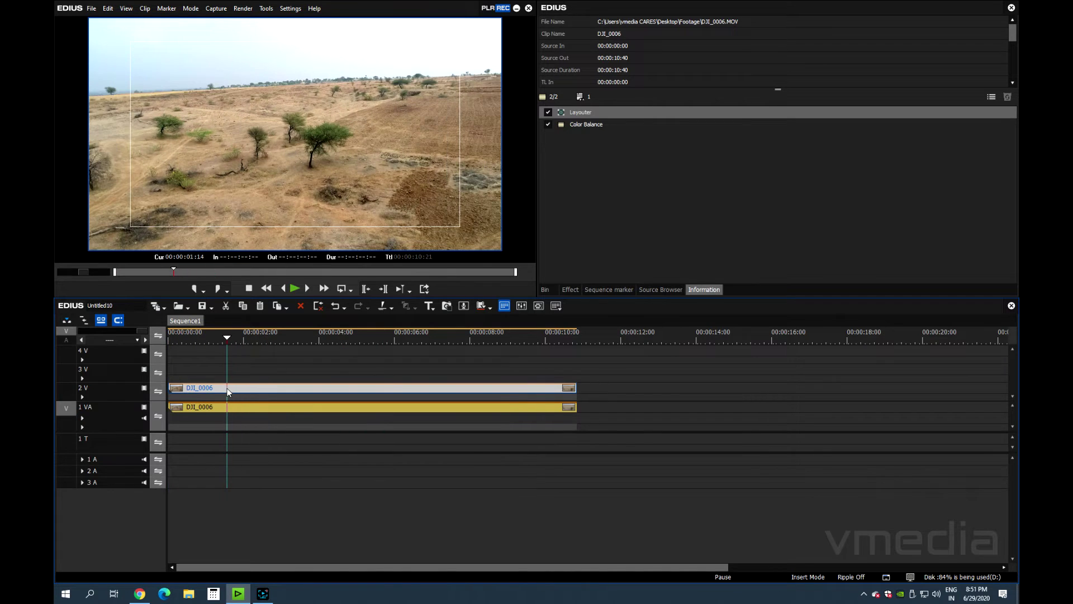
{"action": "left_click", "coordinate": [571, 290]}
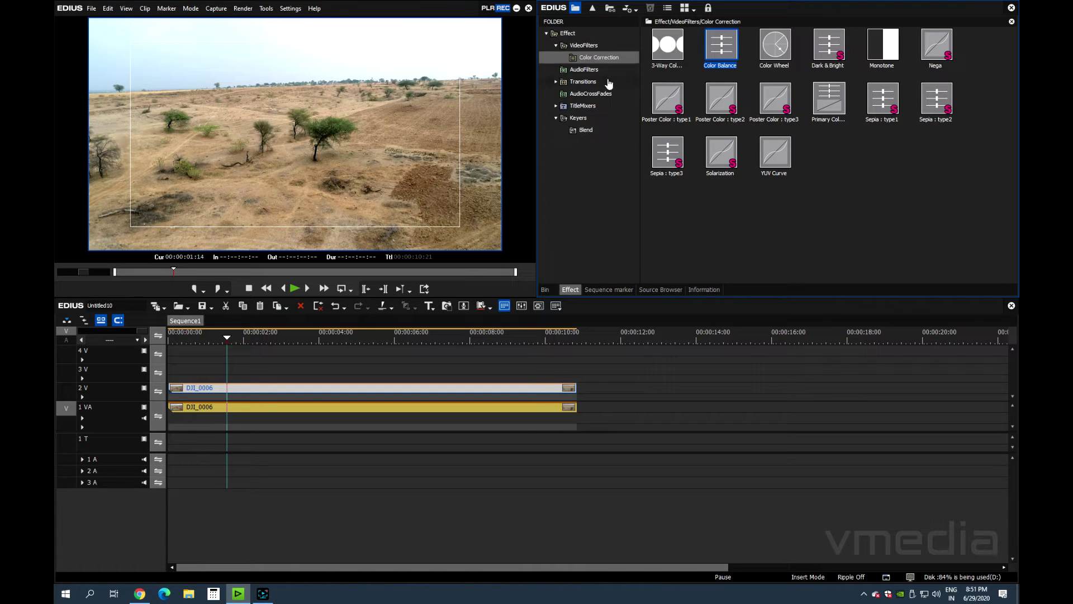
{"action": "left_click", "coordinate": [584, 45]}
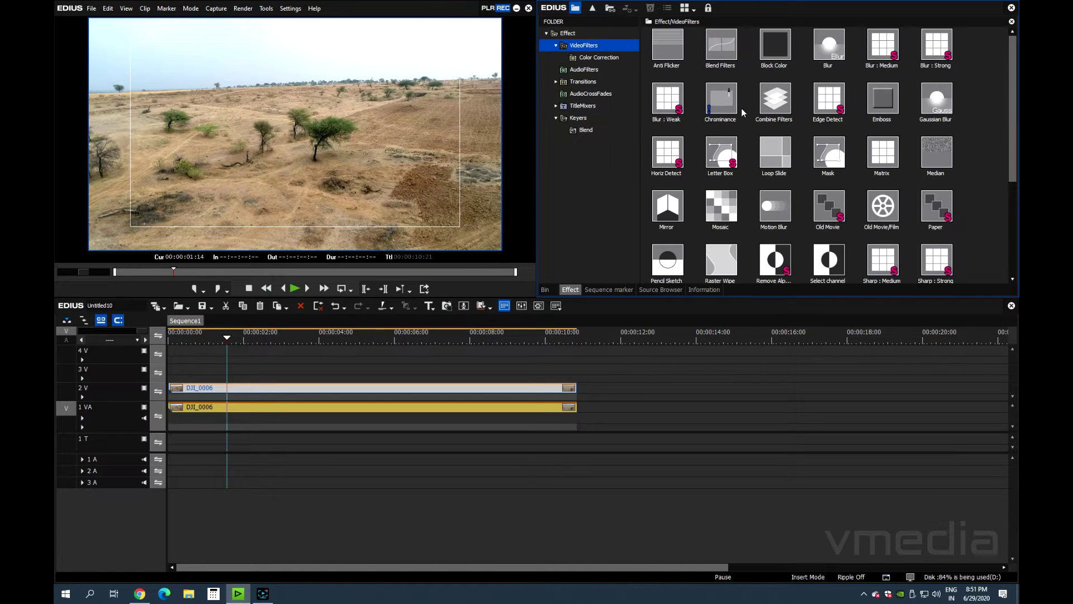
{"action": "left_click", "coordinate": [721, 102]}
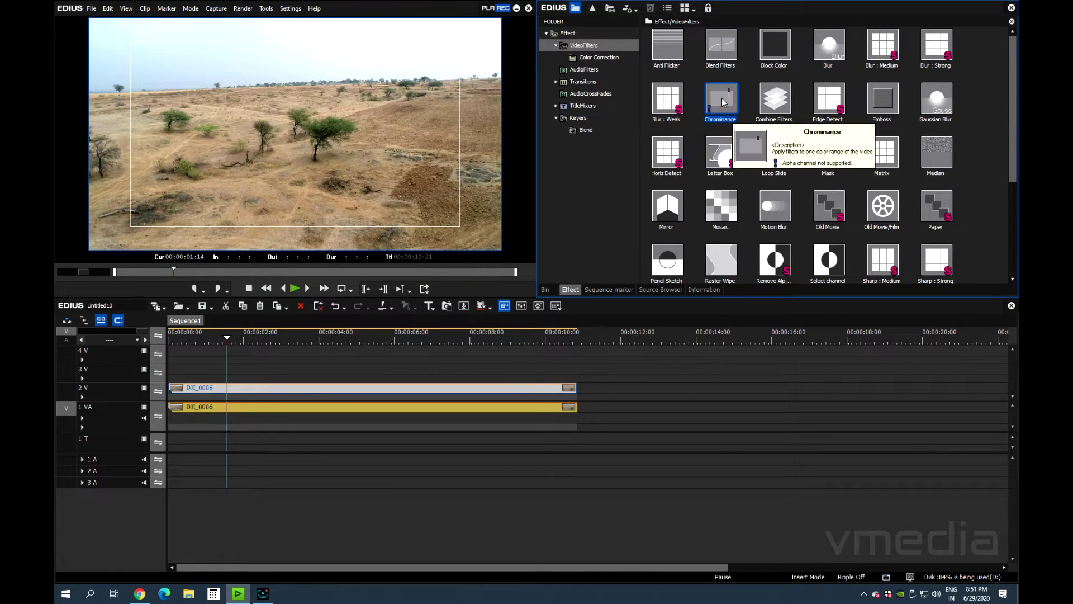
{"action": "left_click_drag", "start_coordinate": [723, 100], "coordinate": [246, 395]}
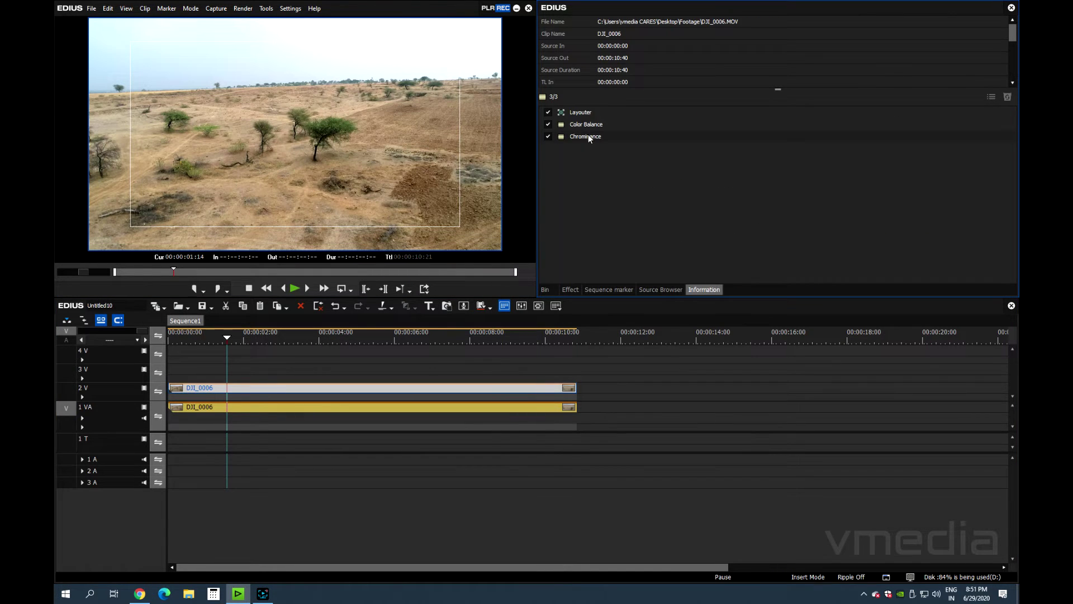
Pick the sky as the key color in the duplicate clip's Chrominance filter and enable Show Key.
{"action": "mouse_move", "coordinate": [589, 136]}
{"action": "double_click", "coordinate": [581, 136]}
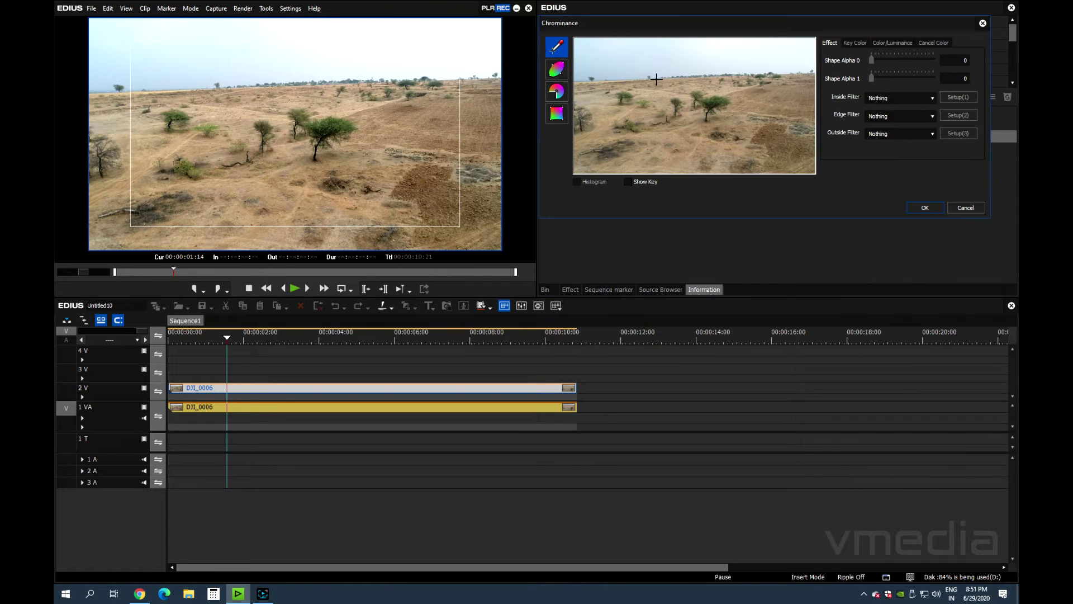
{"action": "left_click_drag", "start_coordinate": [639, 24], "coordinate": [555, 90]}
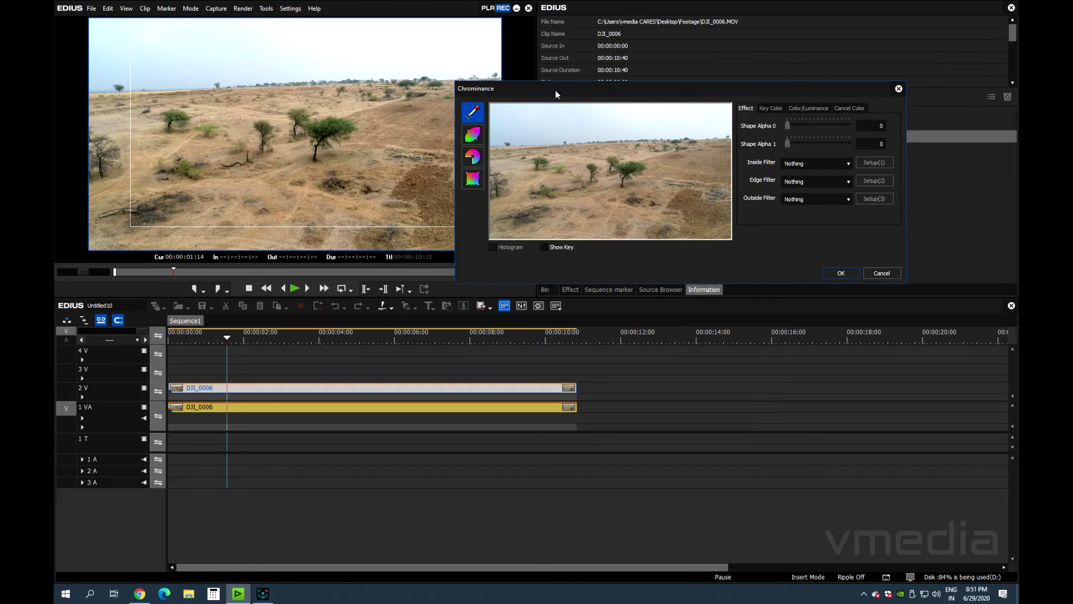
{"action": "left_click", "coordinate": [473, 115]}
{"action": "left_click", "coordinate": [534, 120]}
{"action": "left_click", "coordinate": [545, 247]}
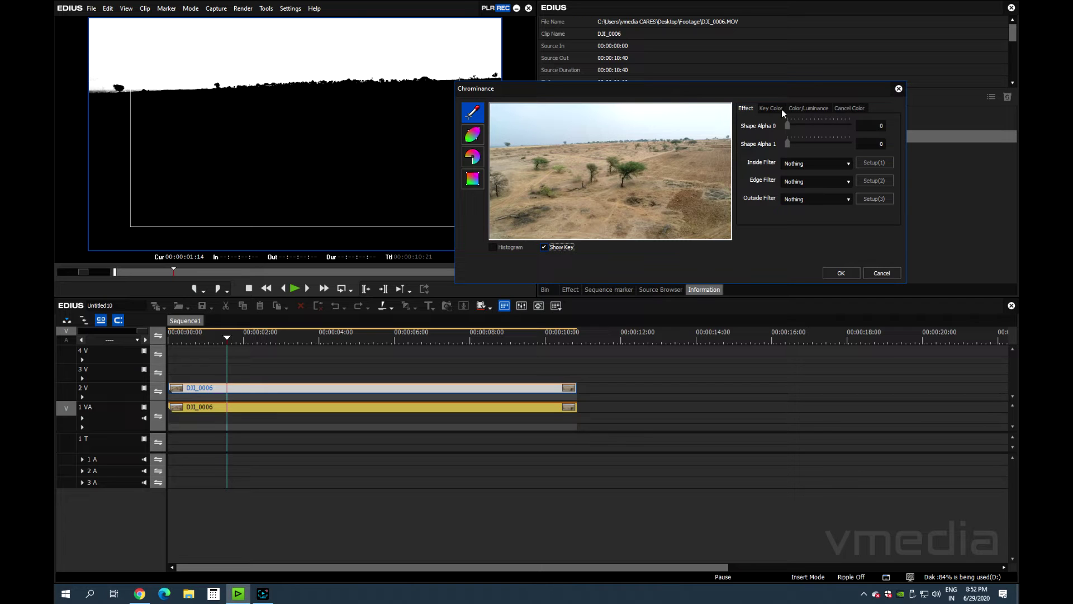
Fine-tune the Chroma base in the Color/Luminance settings of the sky key and confirm the Chrominance filter.
{"action": "left_click", "coordinate": [767, 111]}
{"action": "left_click", "coordinate": [812, 110]}
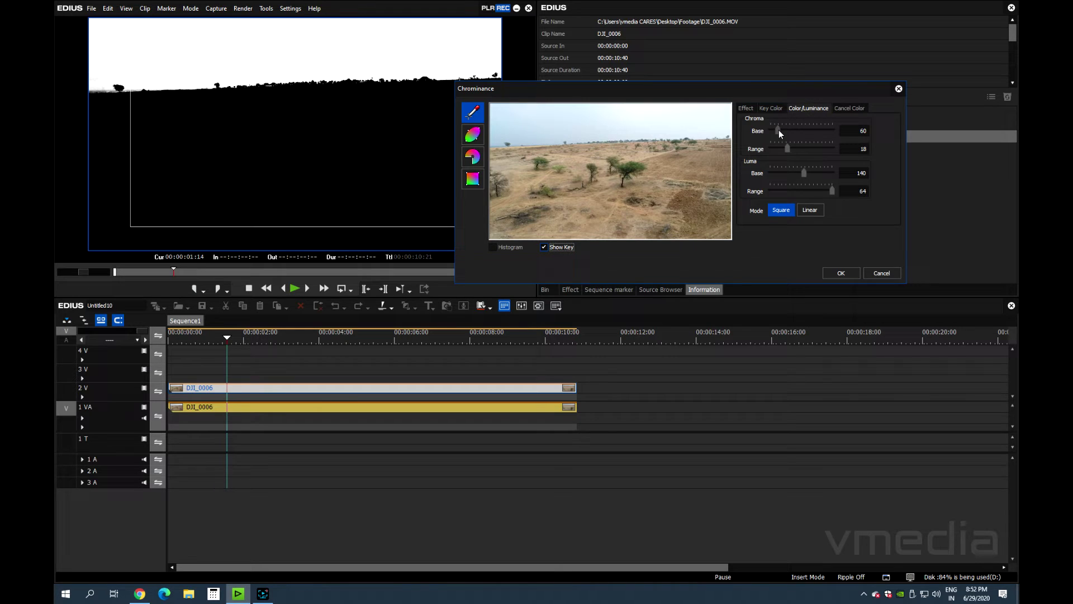
{"action": "mouse_move", "coordinate": [778, 129]}
{"action": "left_mouse_down"}
{"action": "mouse_move", "coordinate": [766, 131]}
{"action": "mouse_move", "coordinate": [794, 149]}
{"action": "mouse_move", "coordinate": [767, 130]}
{"action": "mouse_move", "coordinate": [779, 132]}
{"action": "left_mouse_up"}
{"action": "left_click", "coordinate": [840, 273]}
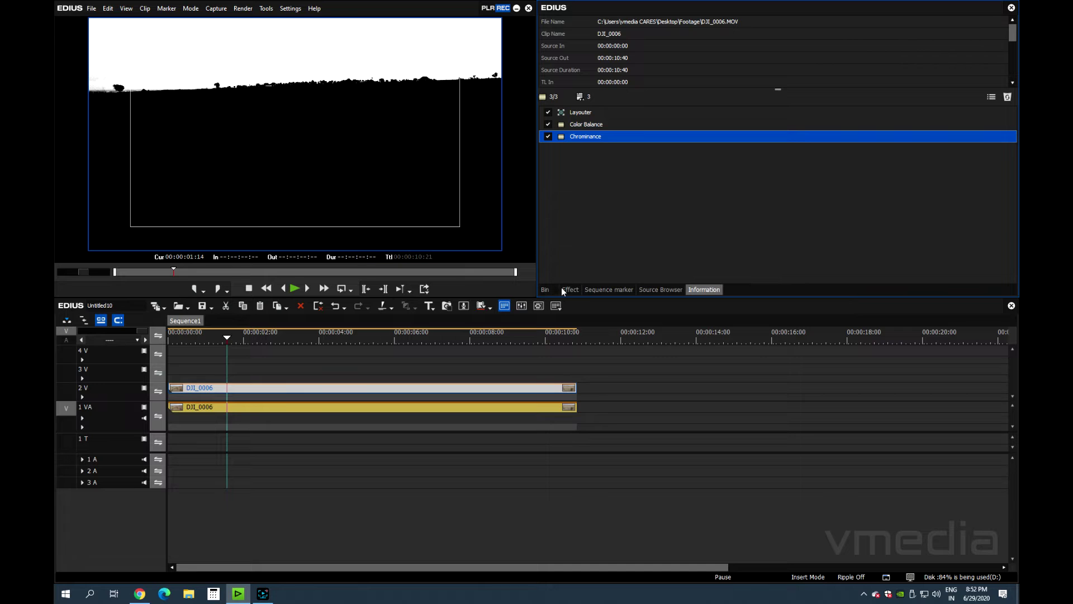
Place the Deep Blue Sky clouds clip at the start of track 3 V and remove its audio from the timeline.
{"action": "left_click", "coordinate": [545, 290]}
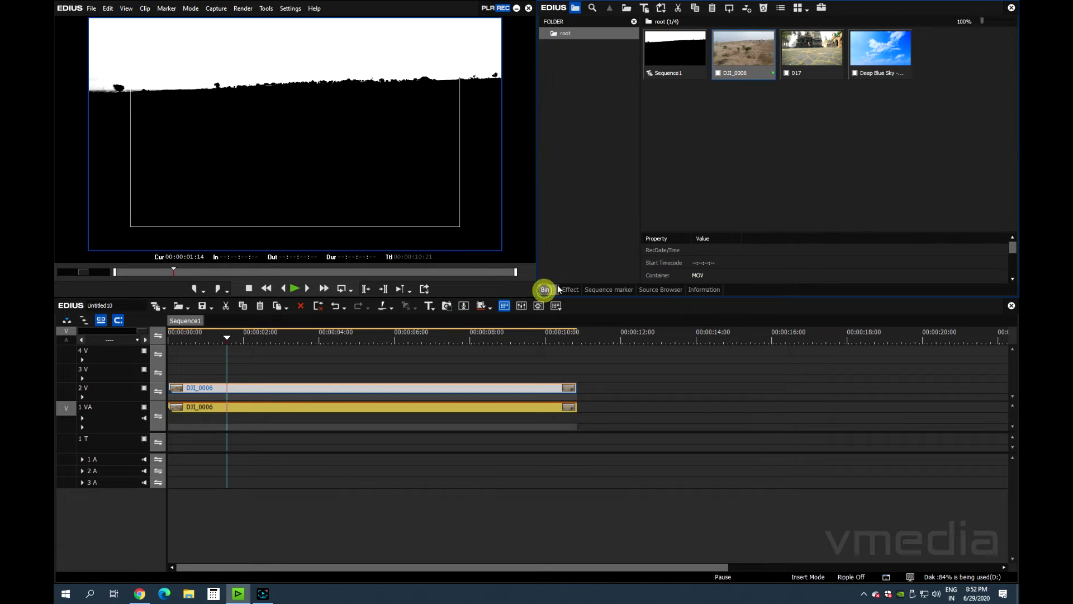
{"action": "left_click", "coordinate": [875, 49]}
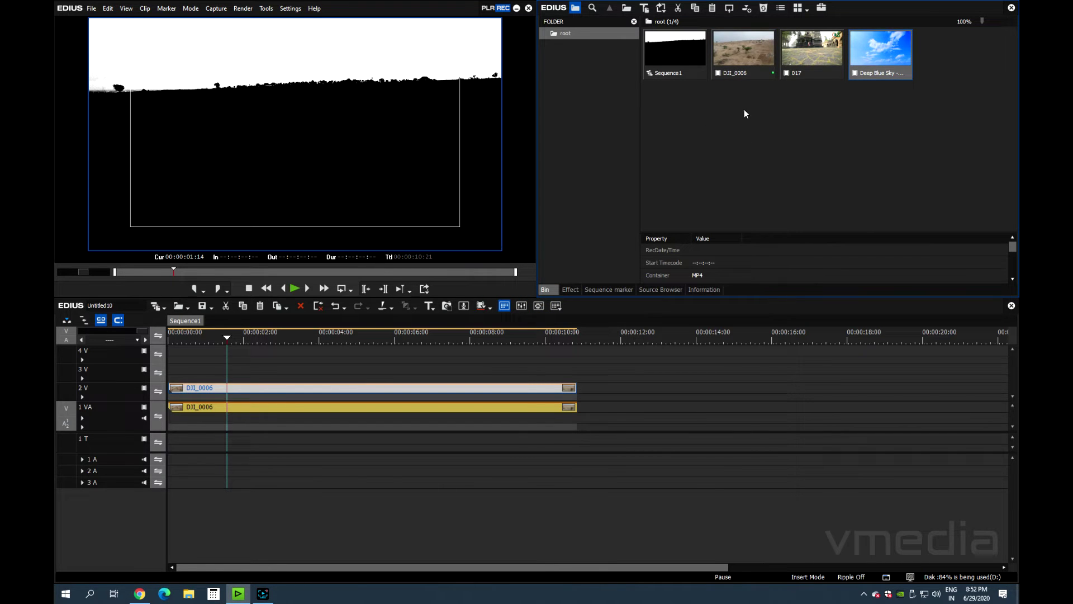
{"action": "left_click_drag", "start_coordinate": [888, 48], "coordinate": [168, 373]}
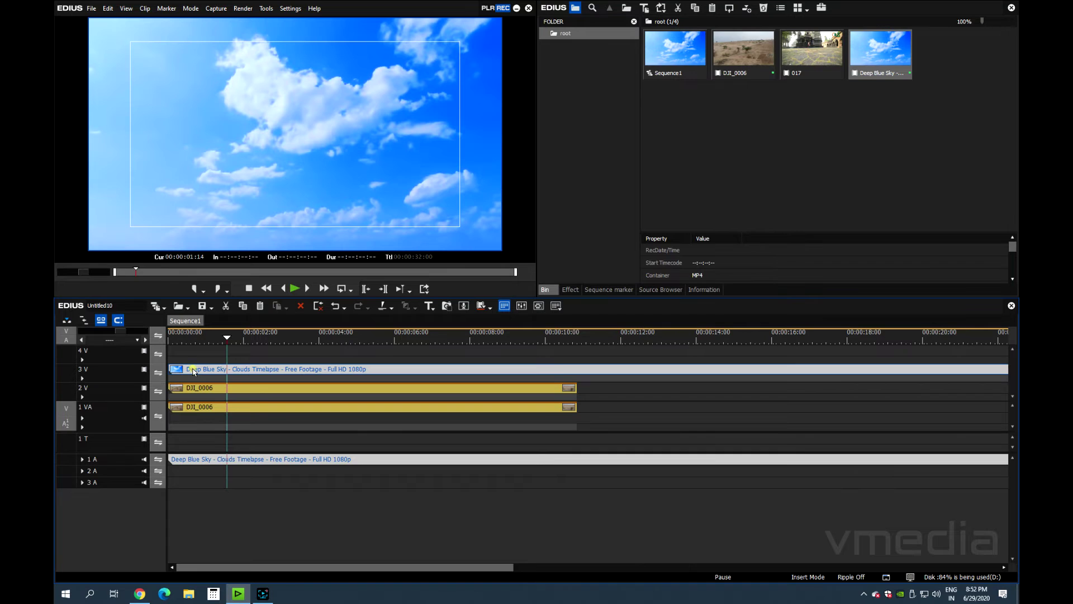
{"action": "key", "text": "ctrl+x"}
Trim the beginning of the sky clip up to 00:00:07:13 and move it back to the timeline's start.
{"action": "left_click", "coordinate": [495, 334]}
{"action": "left_click_drag", "start_coordinate": [496, 335], "coordinate": [451, 437]}
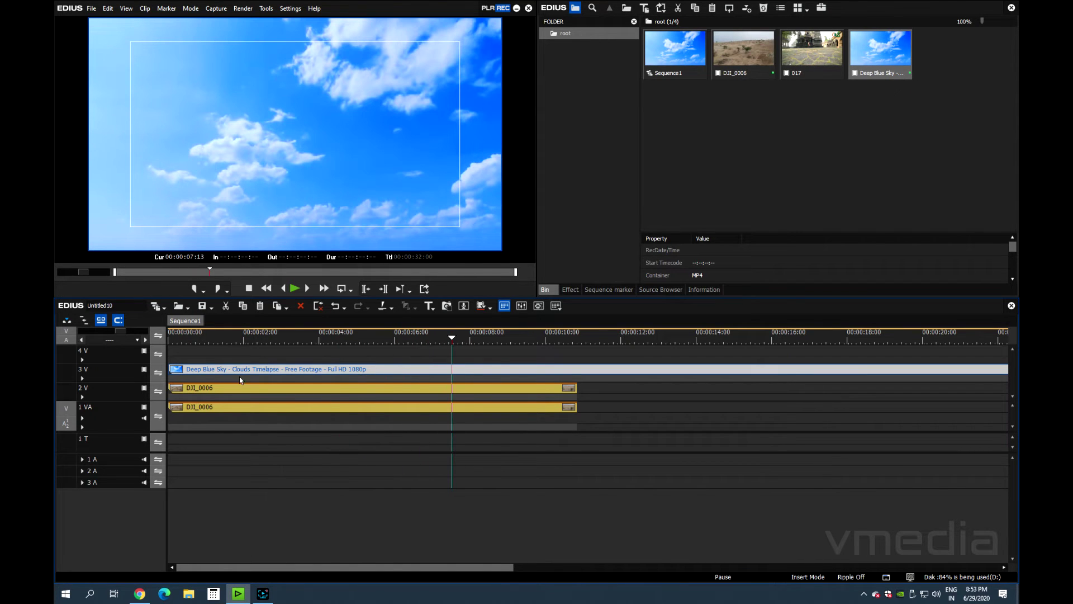
{"action": "left_click_drag", "start_coordinate": [170, 376], "coordinate": [451, 381]}
{"action": "left_click_drag", "start_coordinate": [540, 369], "coordinate": [248, 373]}
Split the sky clip at 00:00:10:21, delete the remainder and play the sequence from the start.
{"action": "left_click_drag", "start_coordinate": [481, 338], "coordinate": [576, 344]}
{"action": "key", "text": "c"}
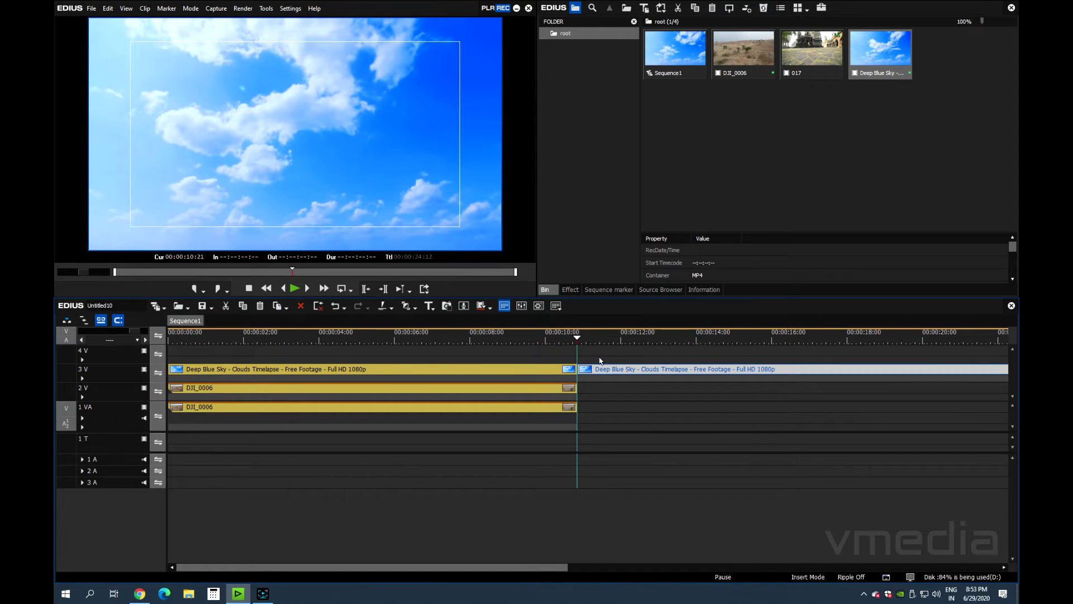
{"action": "key", "text": "Delete"}
{"action": "left_click_drag", "start_coordinate": [552, 338], "coordinate": [92, 344]}
{"action": "key", "text": "space"}
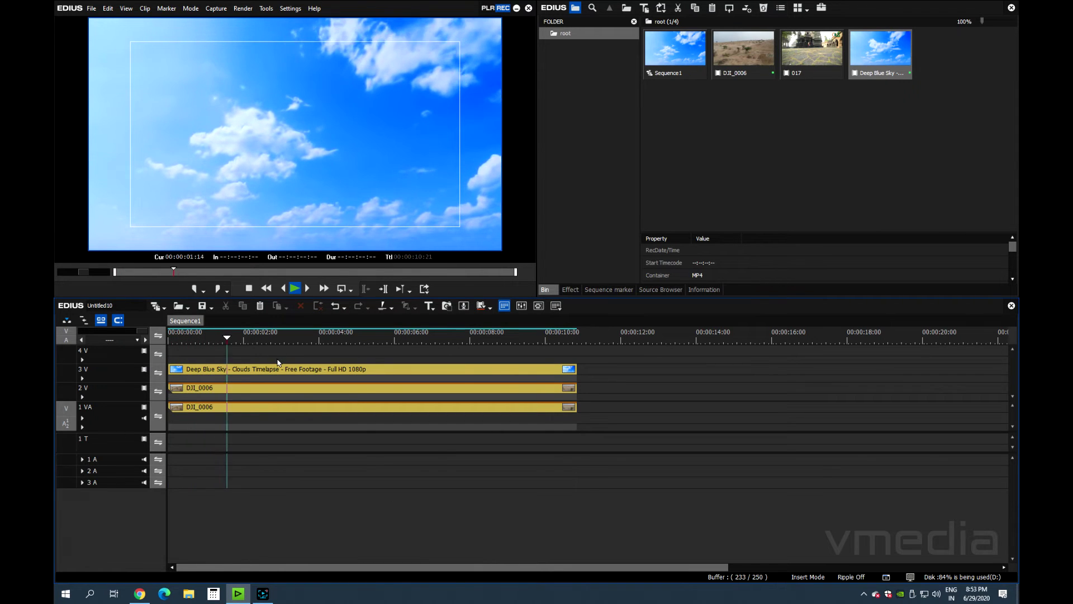
Stop playback and apply the Track Matte keyer to the Deep Blue Sky clip on track 3 V.
{"action": "key", "text": "space"}
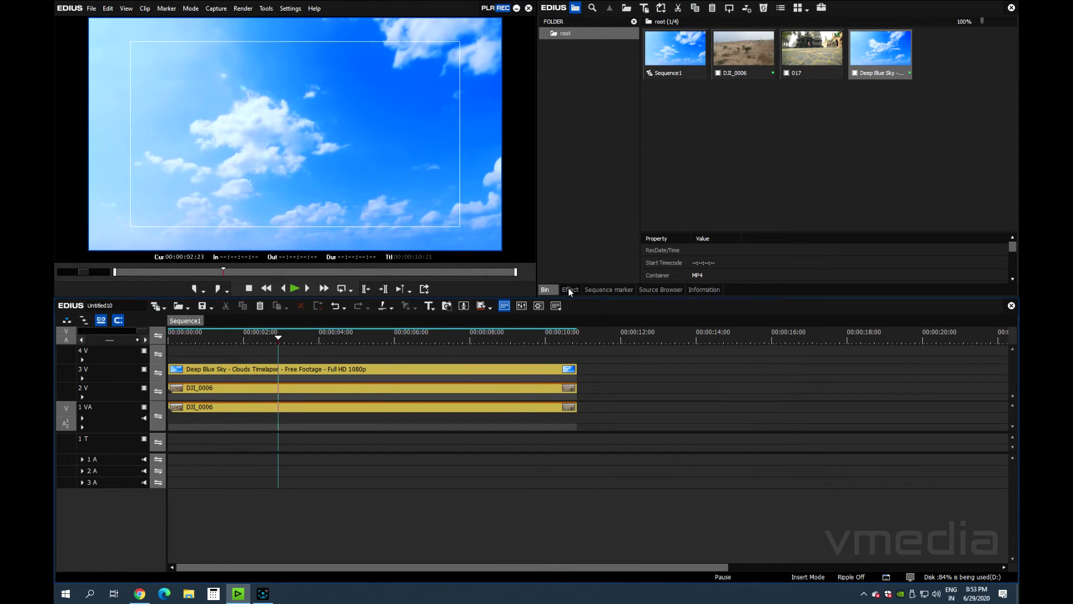
{"action": "left_click", "coordinate": [570, 289]}
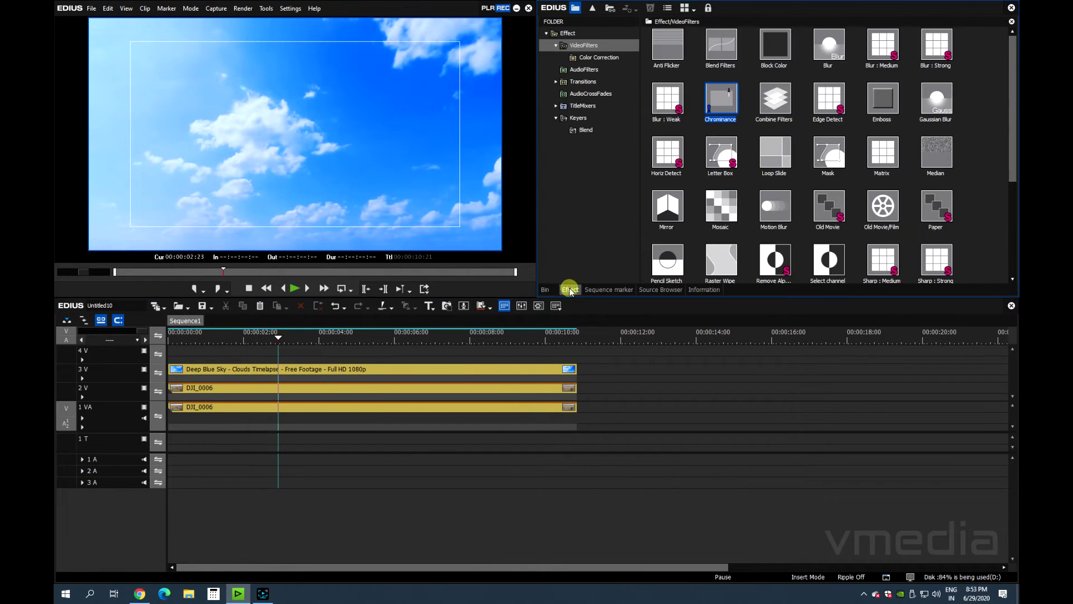
{"action": "left_click", "coordinate": [575, 120]}
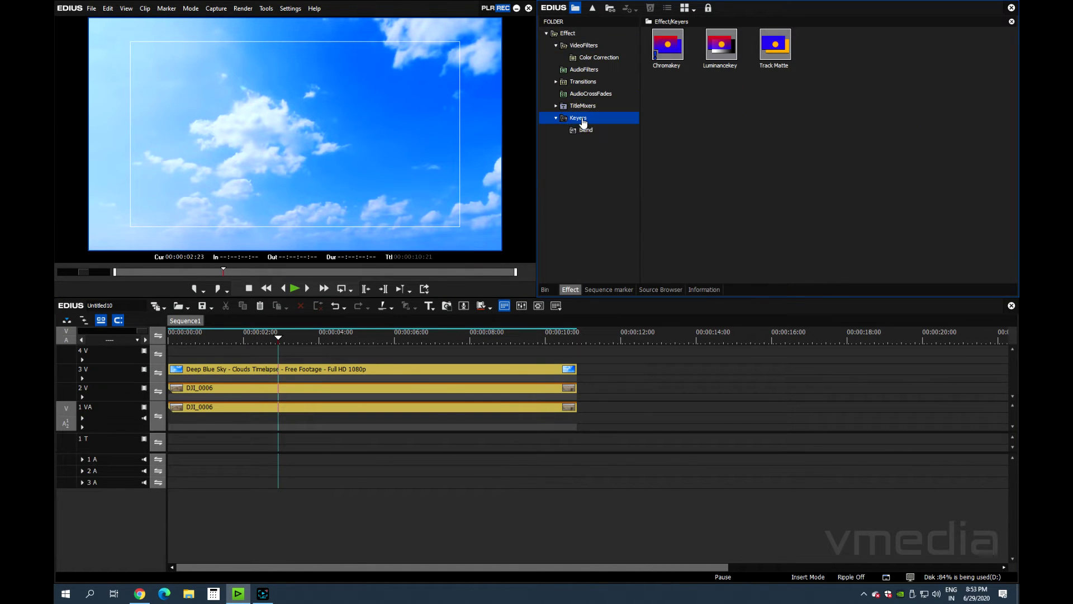
{"action": "left_click", "coordinate": [777, 52]}
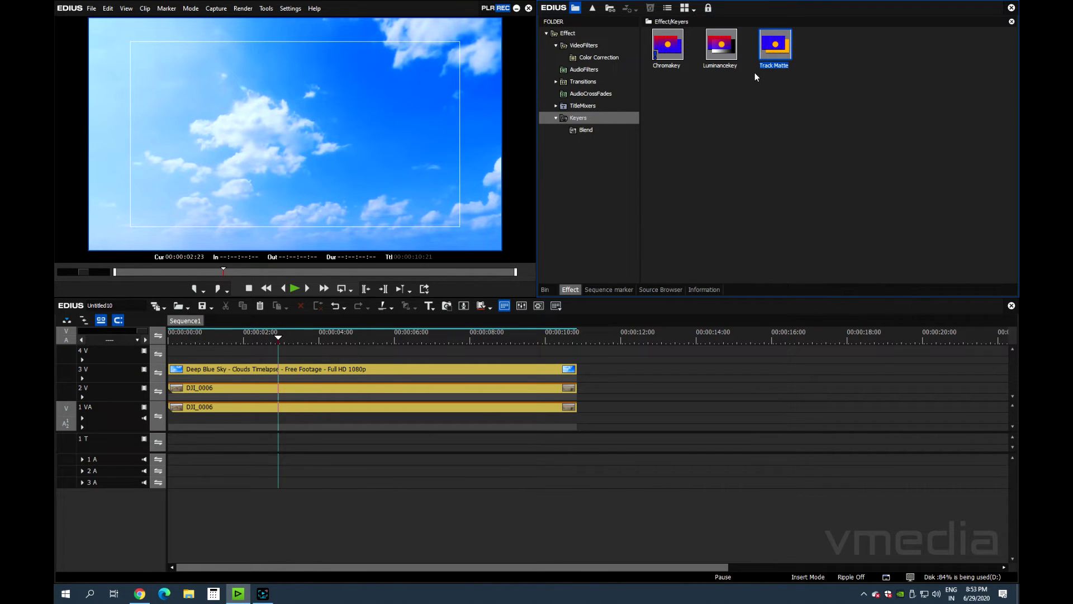
{"action": "left_click_drag", "start_coordinate": [775, 47], "coordinate": [232, 375]}
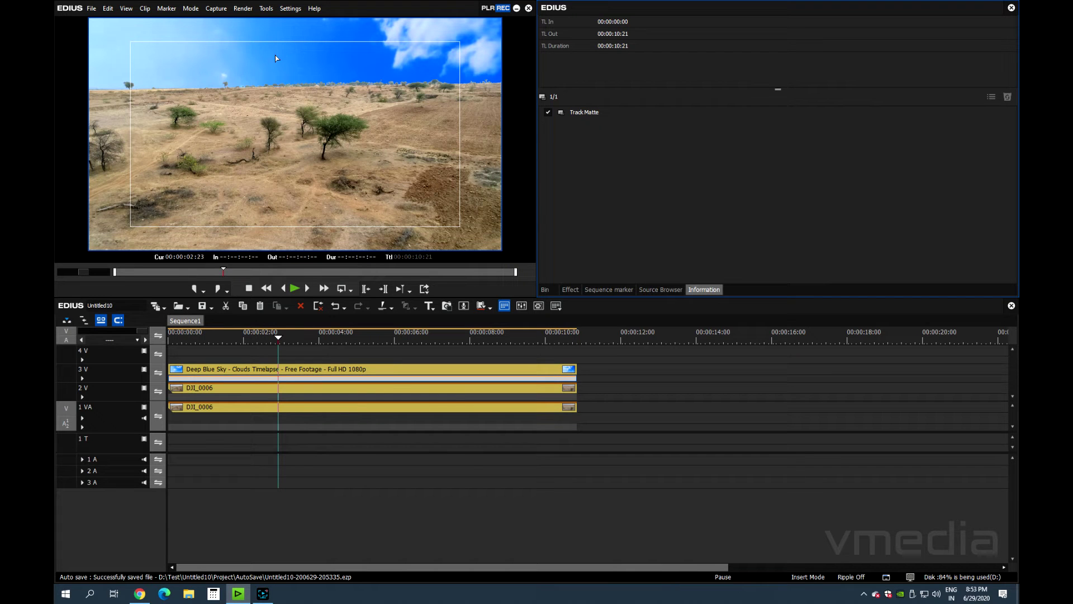
In the sky clip's Layouter, enlarge it to about 181.39% and raise it to about -44.51% vertically, then preview the composite full screen.
{"action": "left_click", "coordinate": [288, 371]}
{"action": "left_click_drag", "start_coordinate": [241, 333], "coordinate": [281, 367]}
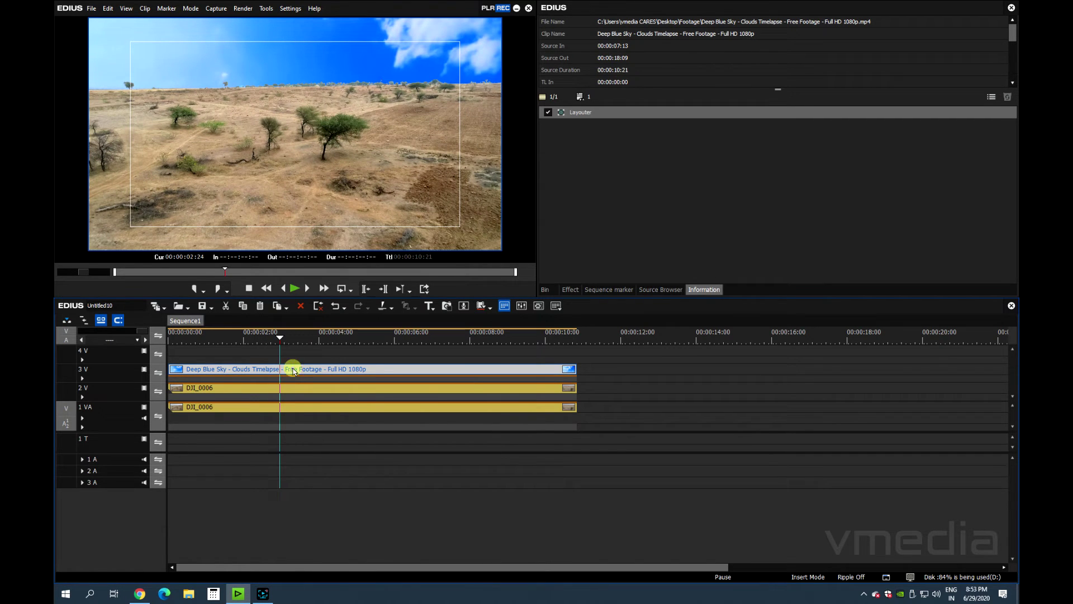
{"action": "double_click", "coordinate": [579, 112]}
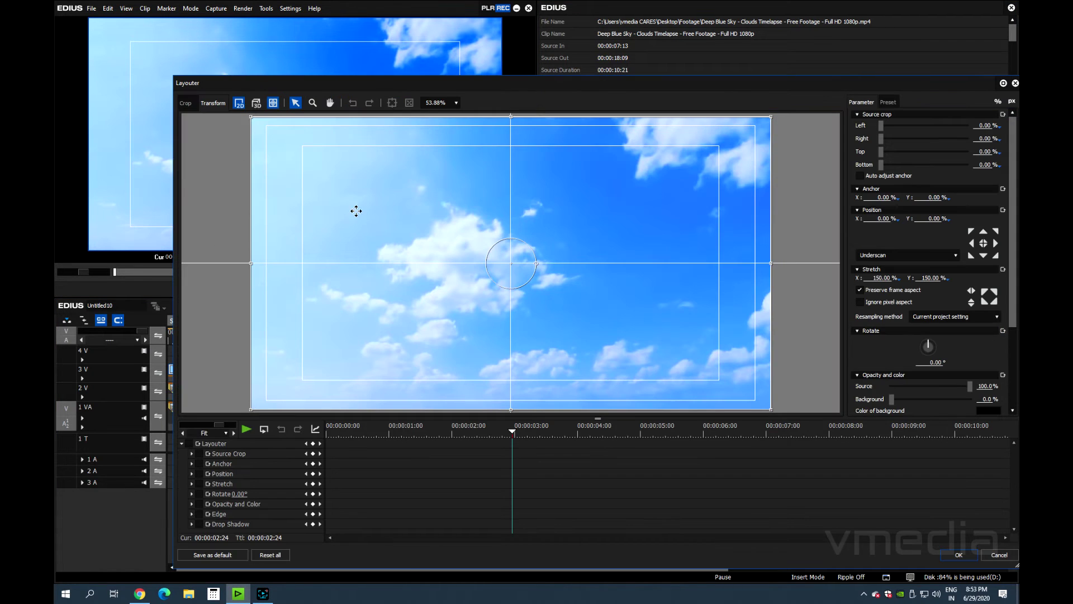
{"action": "left_click_drag", "start_coordinate": [772, 262], "coordinate": [827, 261]}
{"action": "left_click_drag", "start_coordinate": [601, 279], "coordinate": [673, 232]}
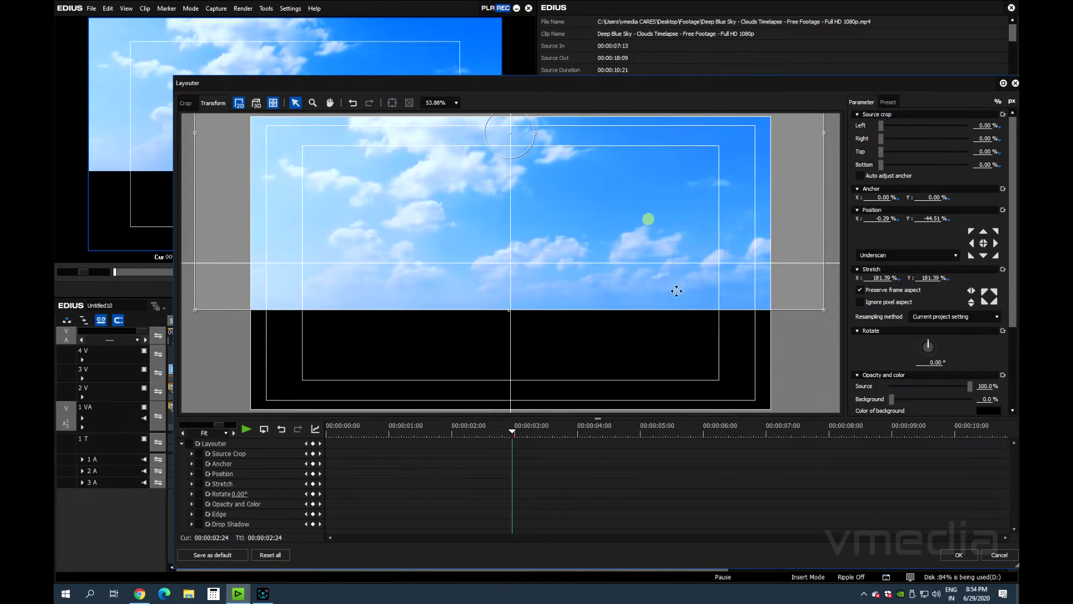
{"action": "left_click", "coordinate": [958, 555]}
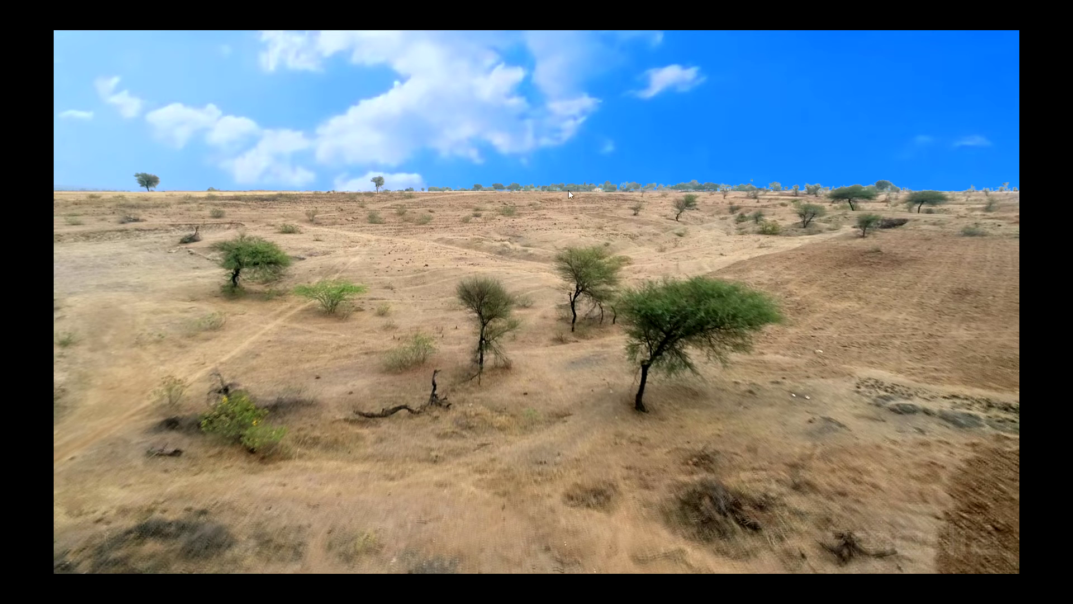
{"action": "key", "text": "Escape"}
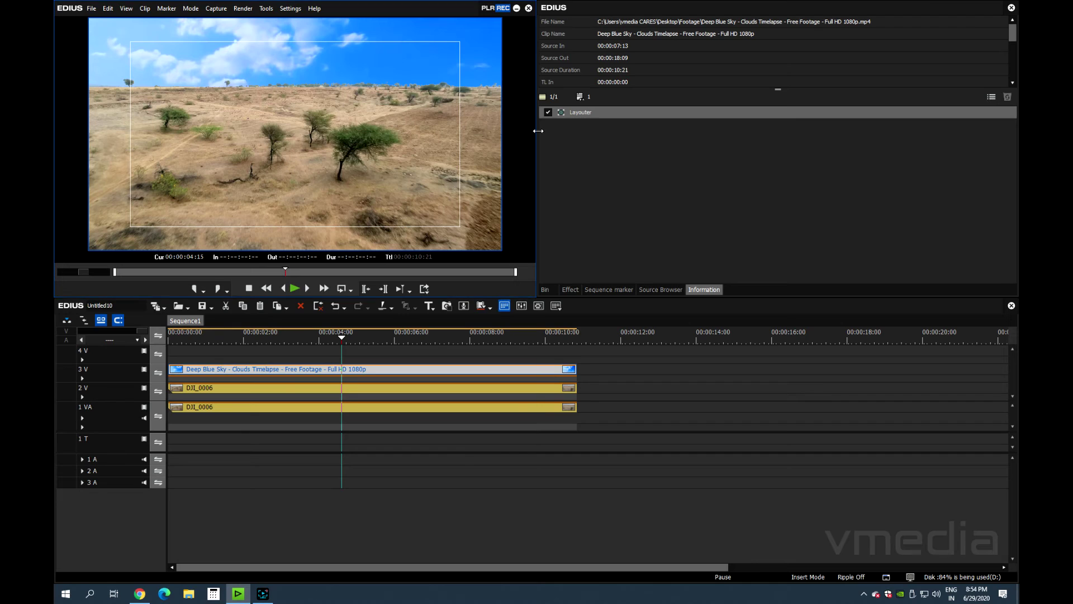
Apply the Mask video filter to the Deep Blue Sky clip on track 3 V.
{"action": "left_click", "coordinate": [360, 375]}
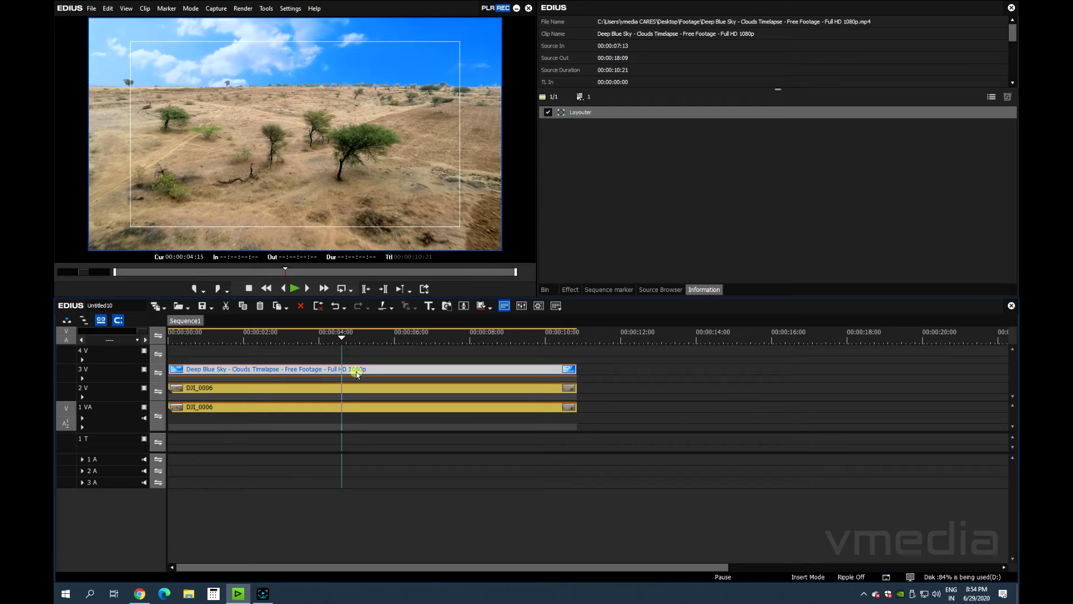
{"action": "left_click", "coordinate": [545, 290]}
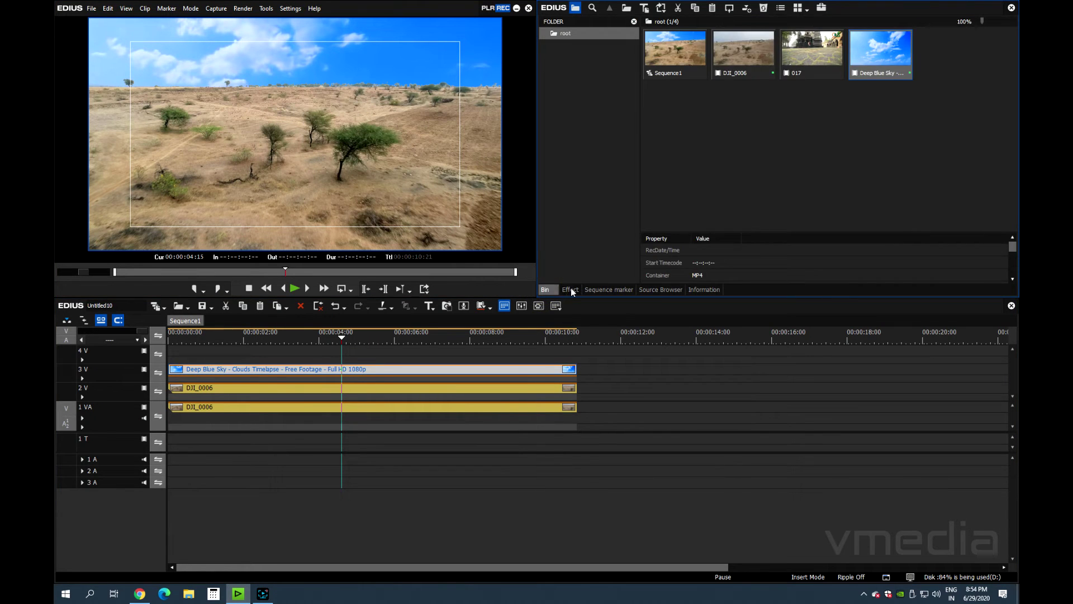
{"action": "left_click", "coordinate": [571, 288]}
{"action": "left_click", "coordinate": [585, 47]}
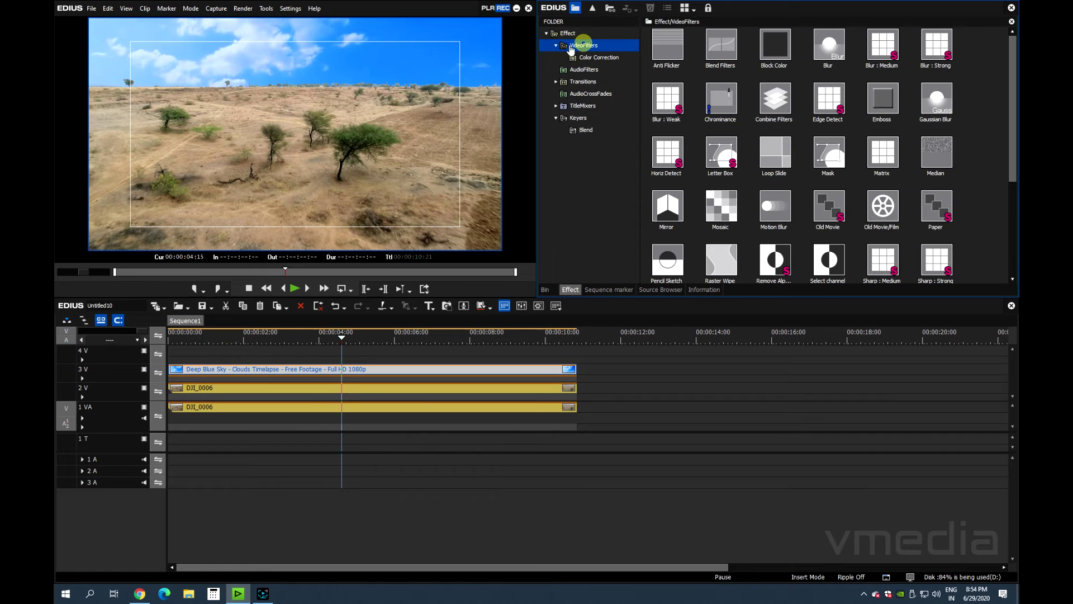
{"action": "left_click", "coordinate": [832, 146]}
{"action": "left_click_drag", "start_coordinate": [831, 140], "coordinate": [283, 372]}
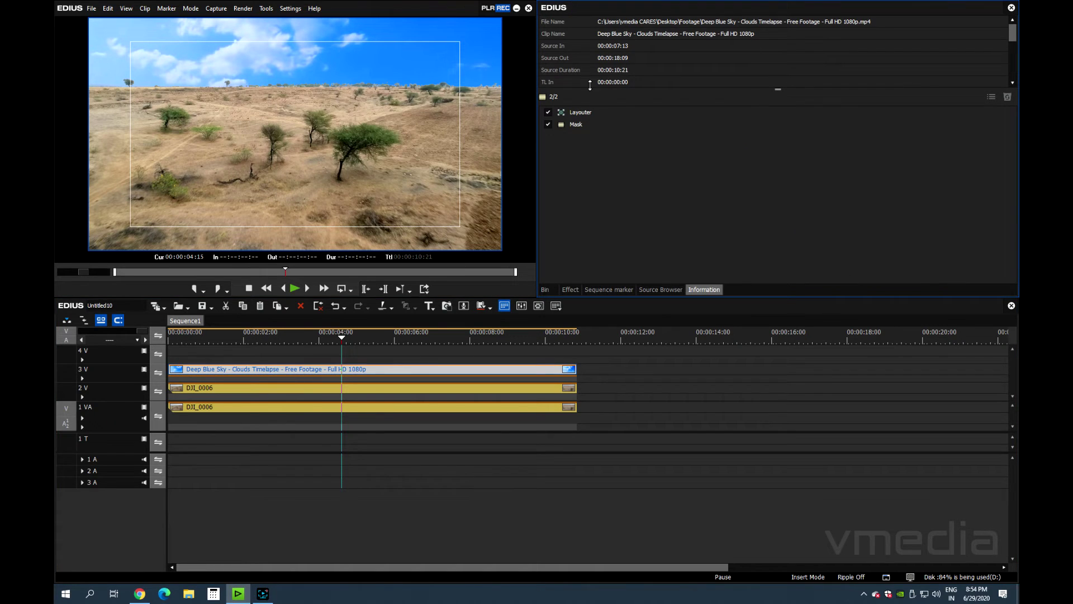
Draw an elliptical mask over the upper sky, widen it to about 153.28%, and place it at about X 152.8, Y -497.7 px.
{"action": "double_click", "coordinate": [577, 125]}
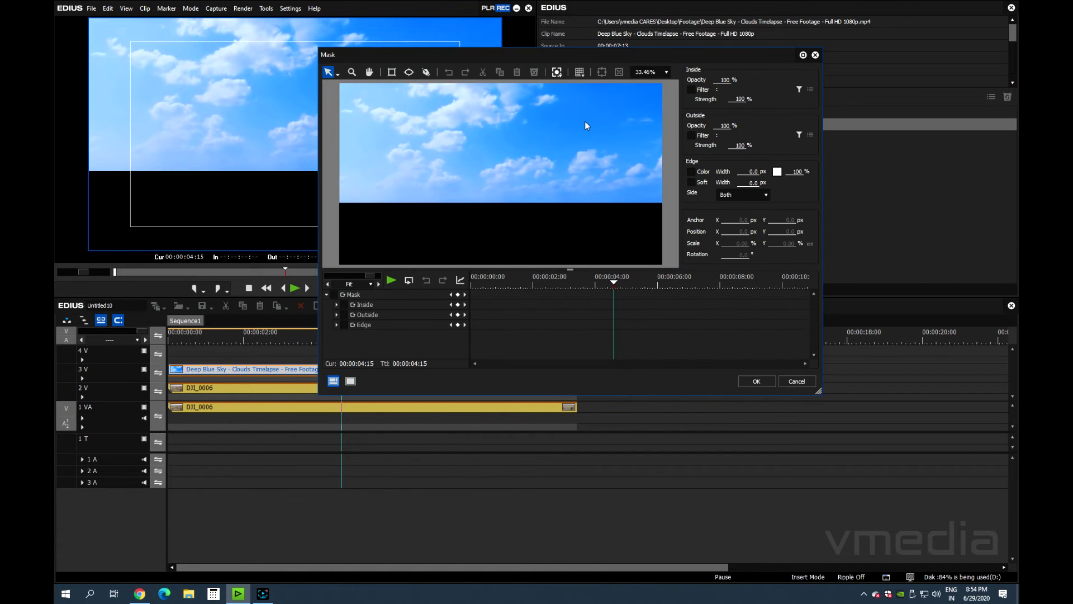
{"action": "left_click", "coordinate": [426, 72]}
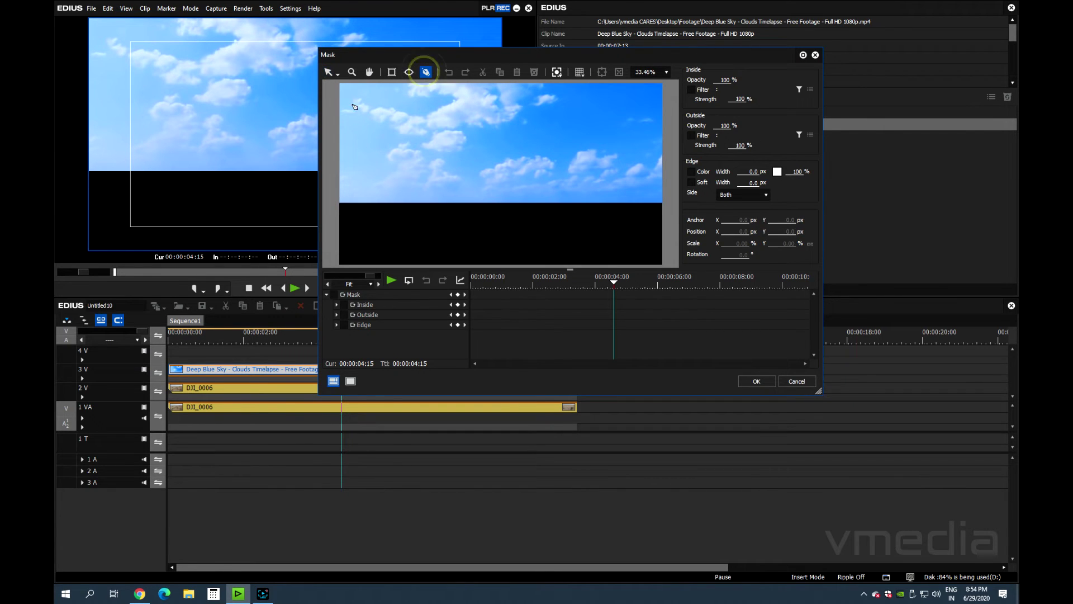
{"action": "left_click", "coordinate": [408, 72]}
{"action": "left_click_drag", "start_coordinate": [323, 84], "coordinate": [709, 180]}
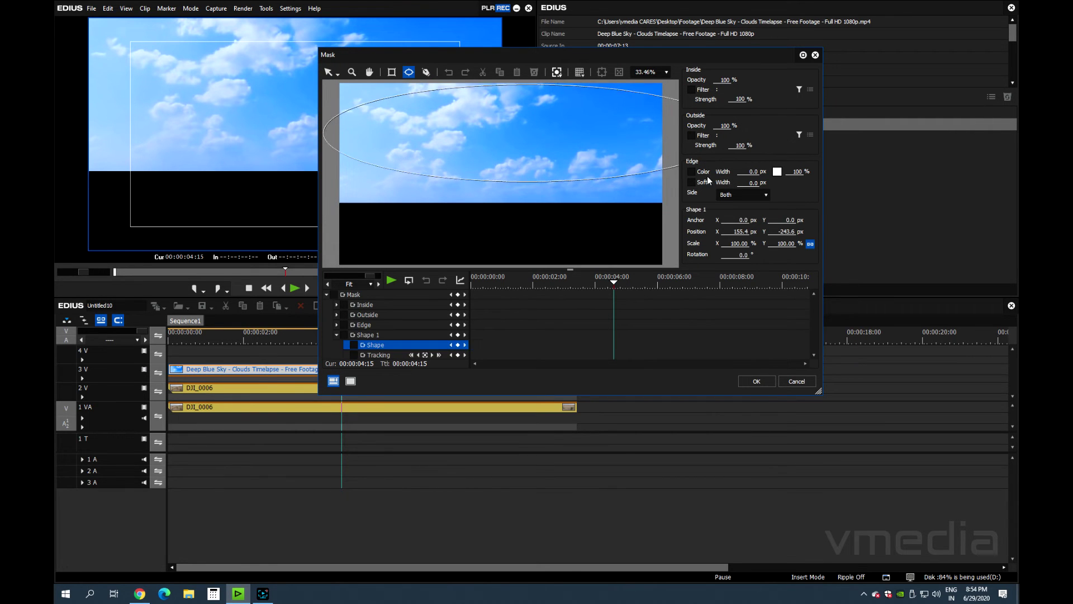
{"action": "left_click_drag", "start_coordinate": [582, 163], "coordinate": [576, 125]}
{"action": "left_click", "coordinate": [669, 73]}
{"action": "left_click", "coordinate": [648, 173]}
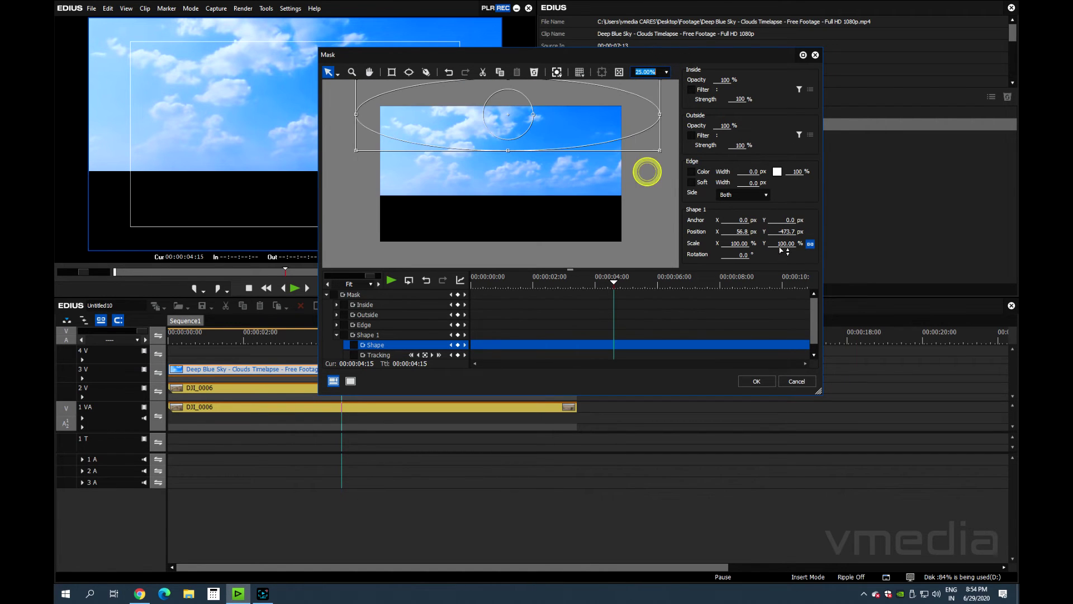
{"action": "left_click_drag", "start_coordinate": [660, 103], "coordinate": [740, 116]}
{"action": "left_click_drag", "start_coordinate": [525, 147], "coordinate": [554, 138]}
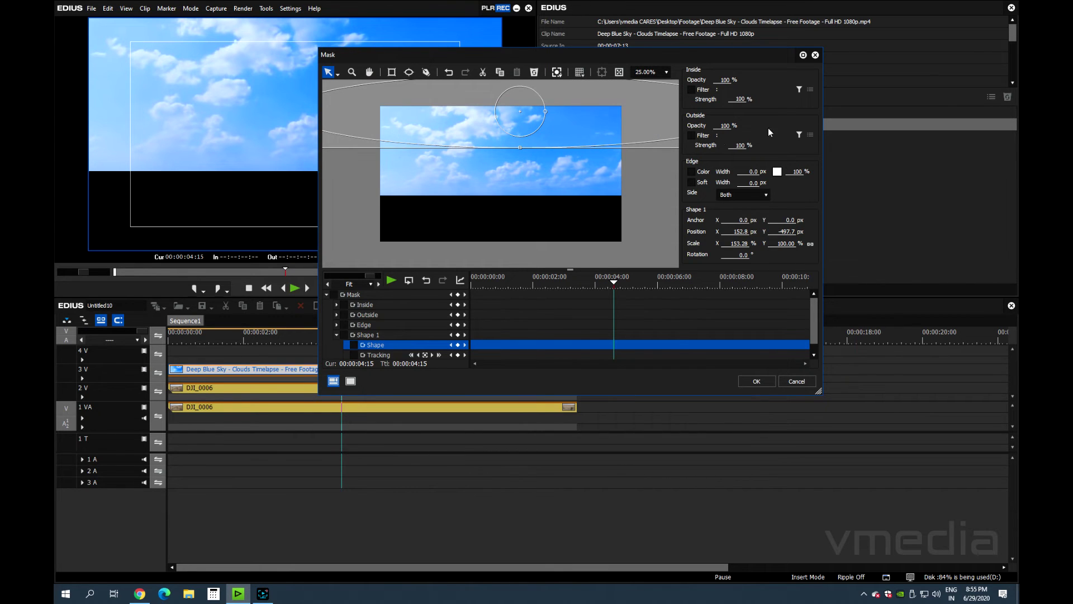
Set the mask's outside opacity to 0% and its soft edge width to 200 px, apply it and check the blend full screen.
{"action": "left_click", "coordinate": [720, 128]}
{"action": "type", "text": "0"}
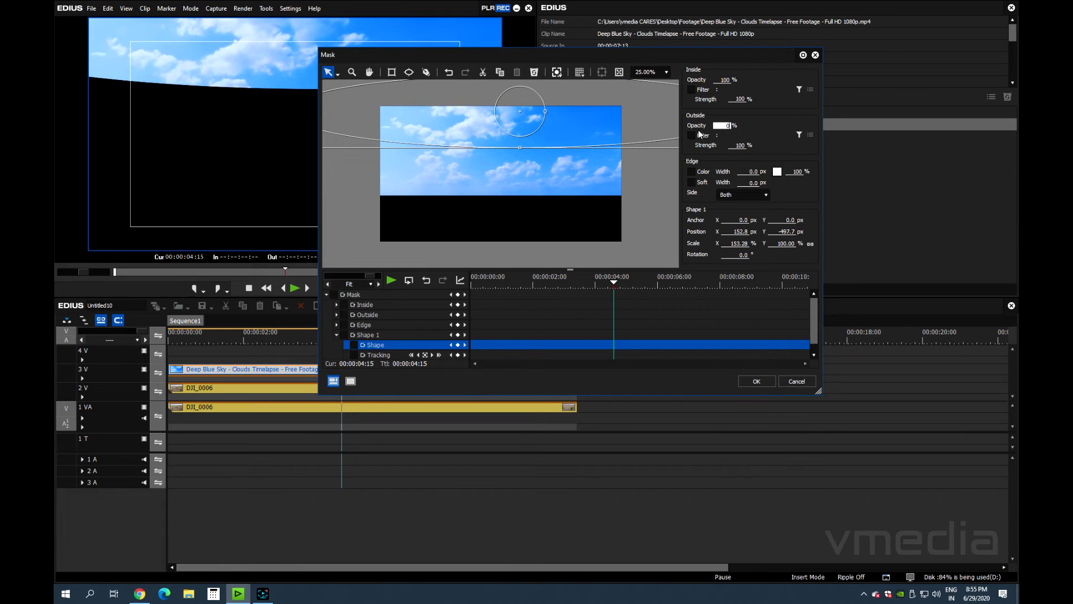
{"action": "left_click", "coordinate": [691, 183]}
{"action": "left_click", "coordinate": [747, 183]}
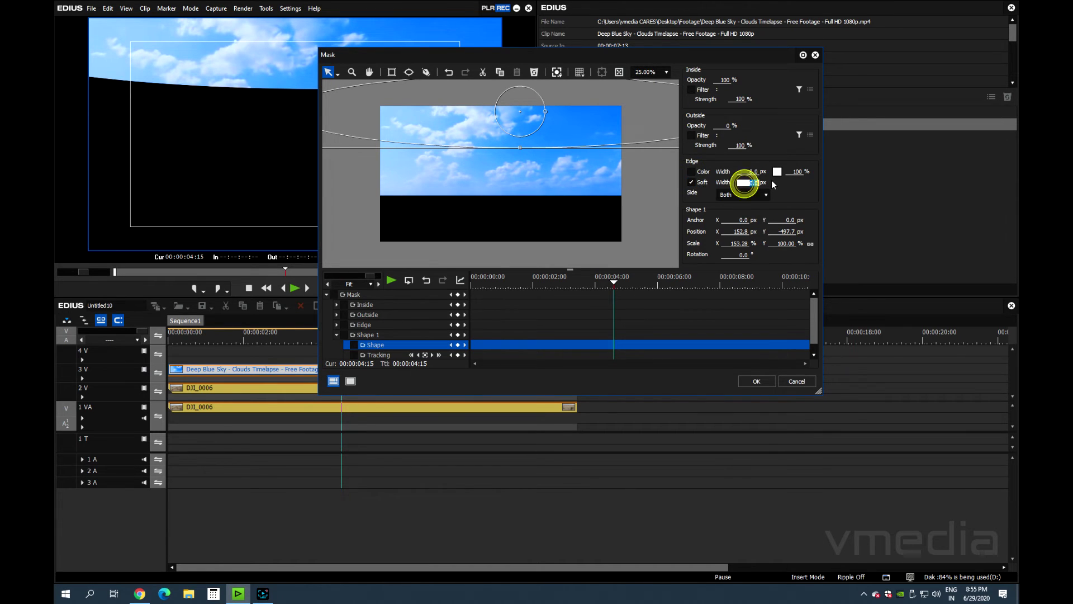
{"action": "type", "text": "200"}
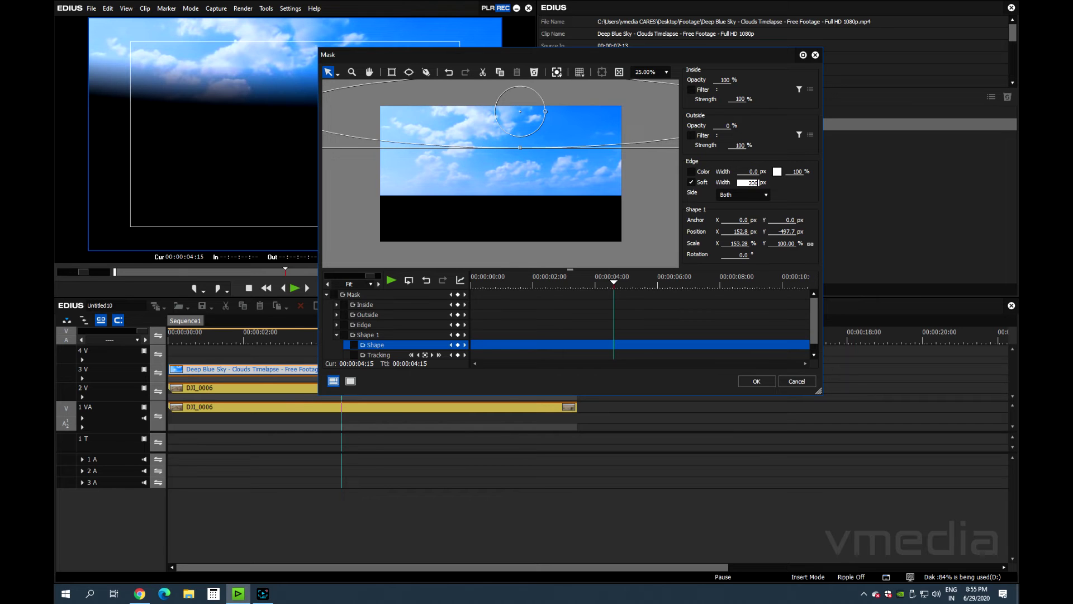
{"action": "left_click", "coordinate": [755, 383]}
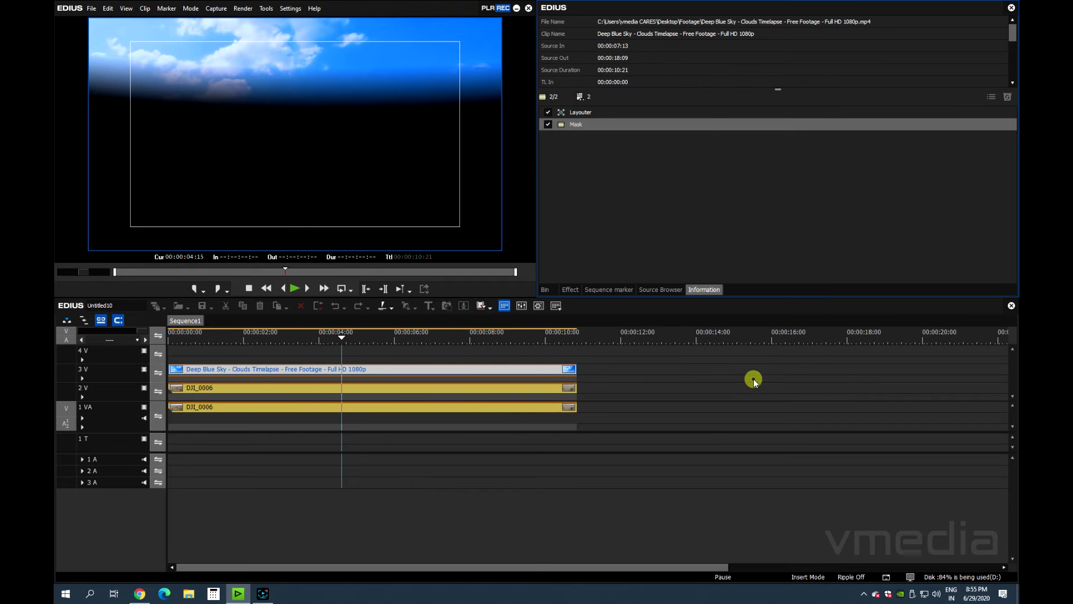
{"action": "double_click", "coordinate": [348, 101]}
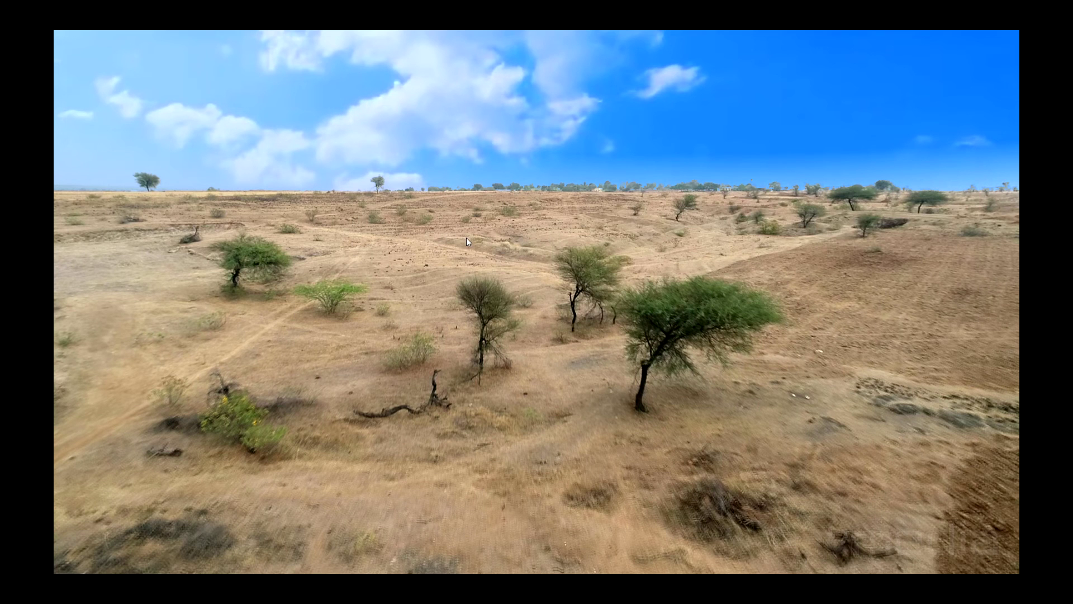
{"action": "double_click", "coordinate": [458, 244]}
Reopen the sky clip's mask and move the ellipse up to about X 128.8, Y -609.7 px.
{"action": "left_click", "coordinate": [589, 125]}
{"action": "double_click", "coordinate": [589, 124]}
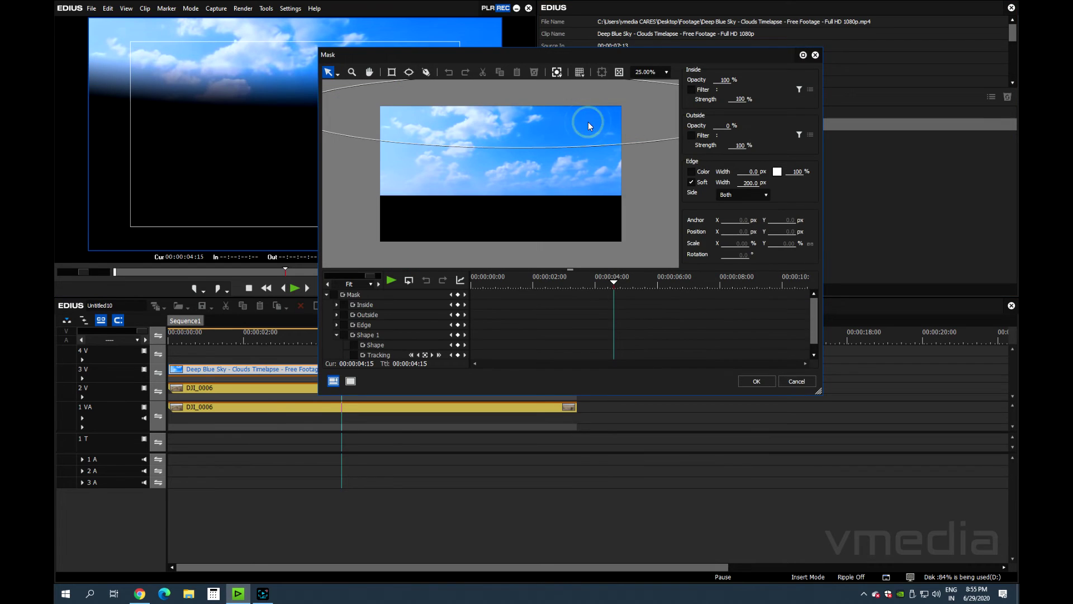
{"action": "left_click", "coordinate": [511, 133]}
{"action": "left_click_drag", "start_coordinate": [518, 137], "coordinate": [528, 128]}
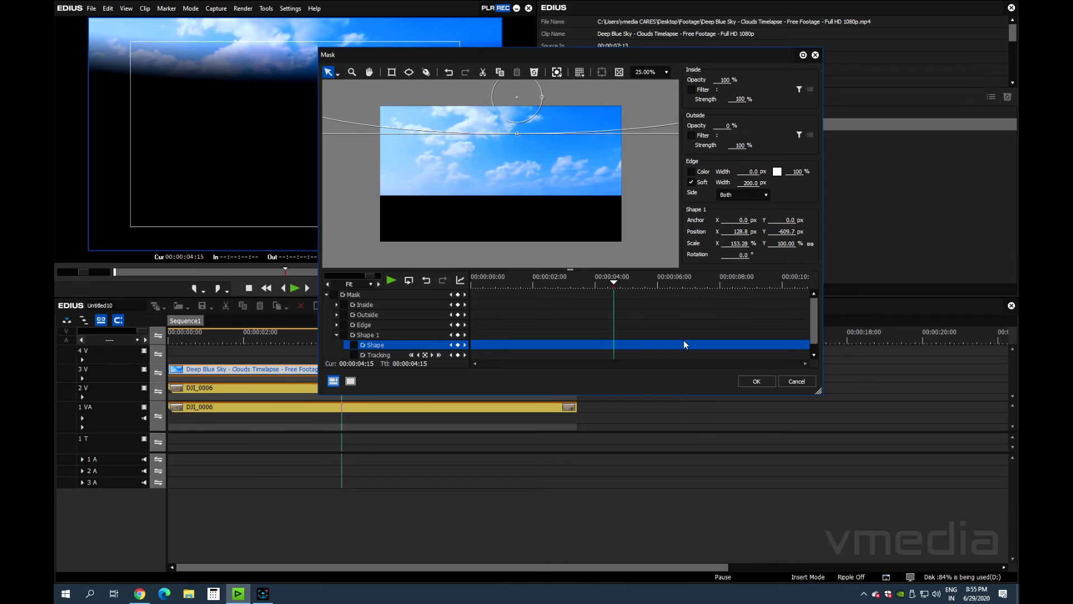
{"action": "left_click", "coordinate": [757, 381]}
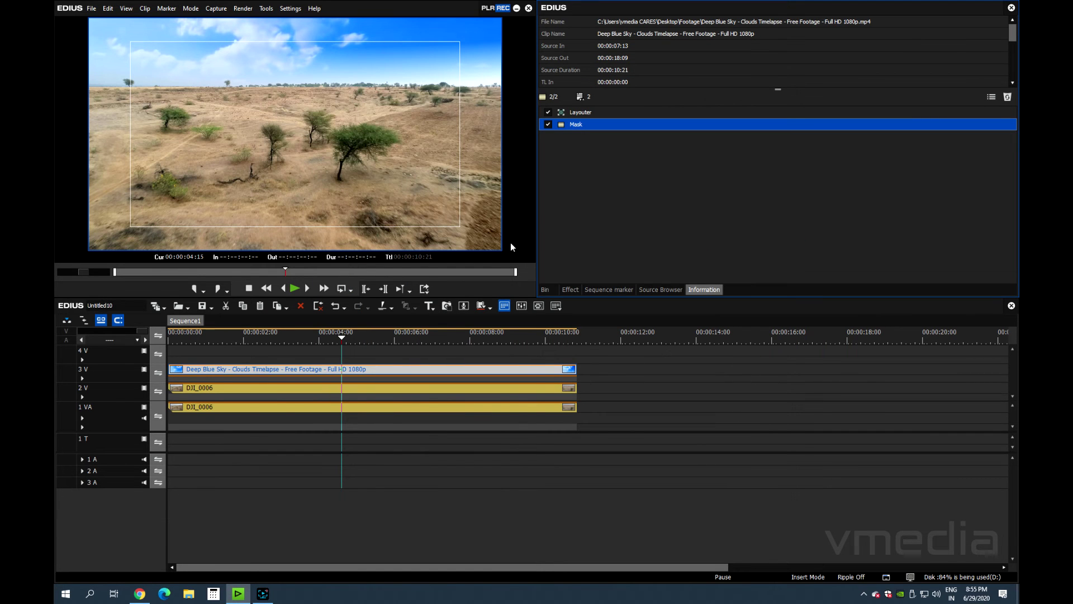
Lower the sky clip's elliptical mask slightly and apply the adjustment.
{"action": "double_click", "coordinate": [576, 126]}
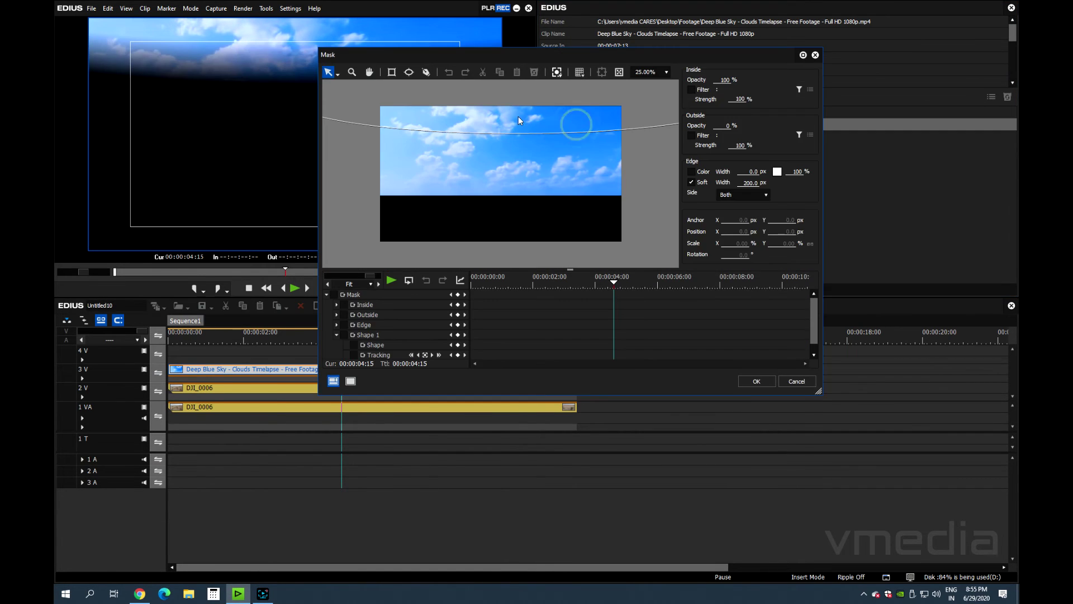
{"action": "left_click", "coordinate": [511, 114]}
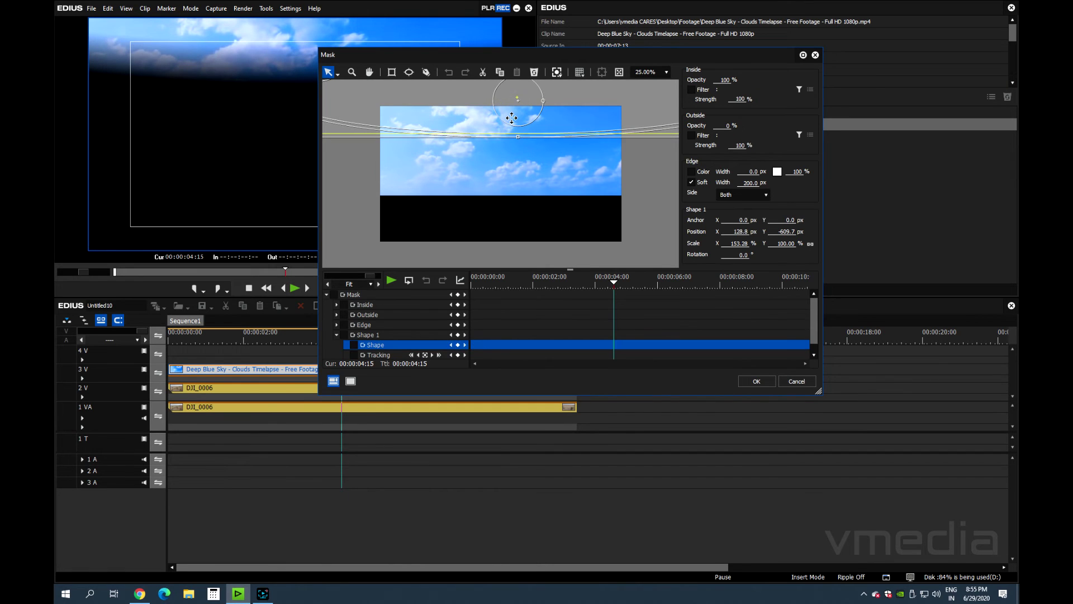
{"action": "left_click_drag", "start_coordinate": [511, 114], "coordinate": [511, 118]}
{"action": "left_click", "coordinate": [757, 381]}
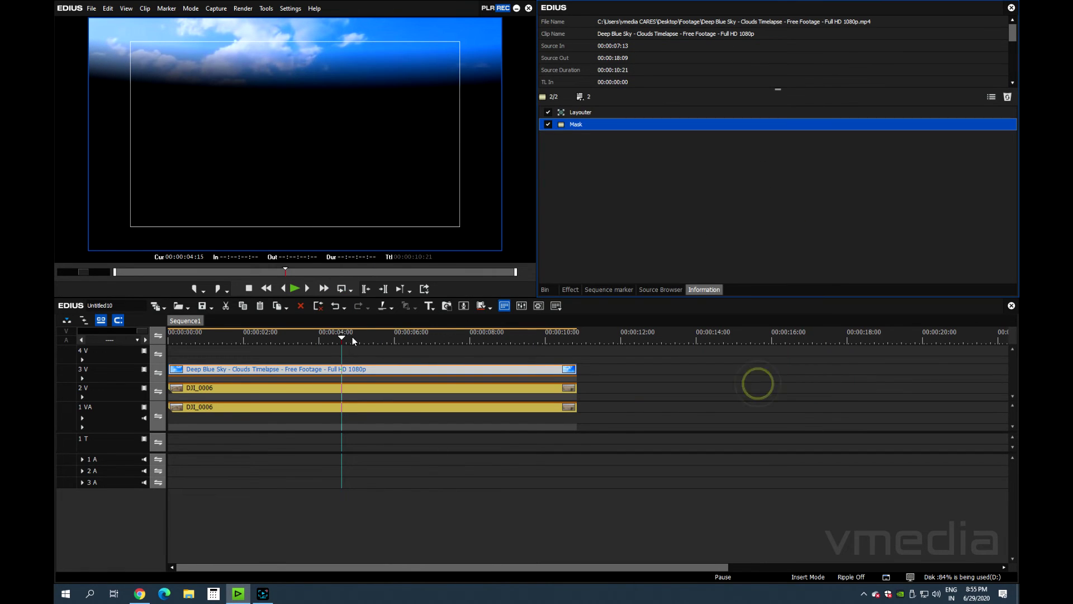
Play the composite full screen from the start of the sequence to review the blended sky, and stop near the end.
{"action": "left_click", "coordinate": [338, 337]}
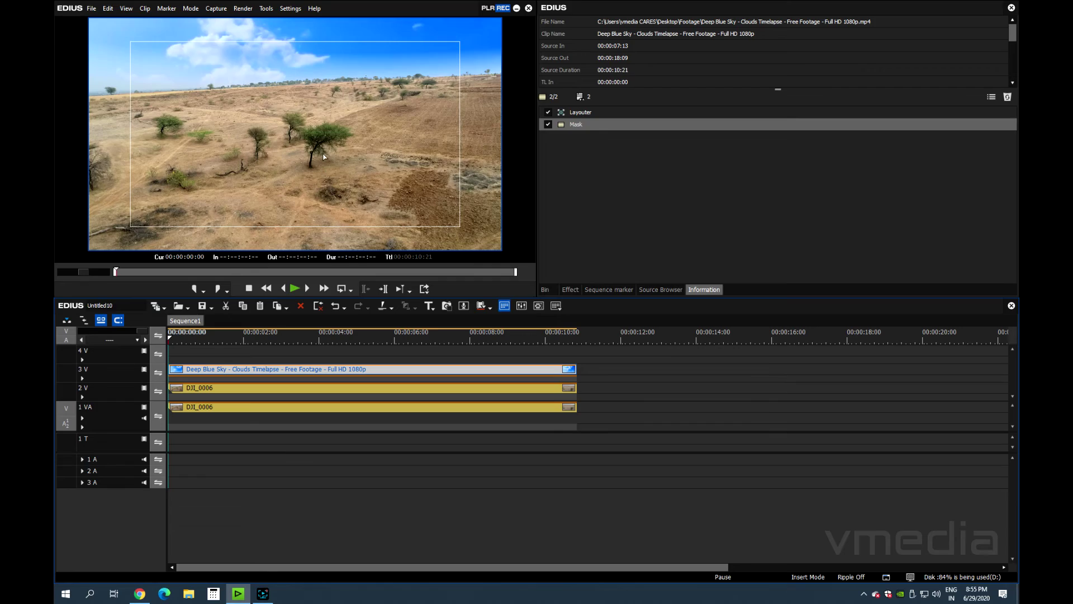
{"action": "double_click", "coordinate": [323, 150]}
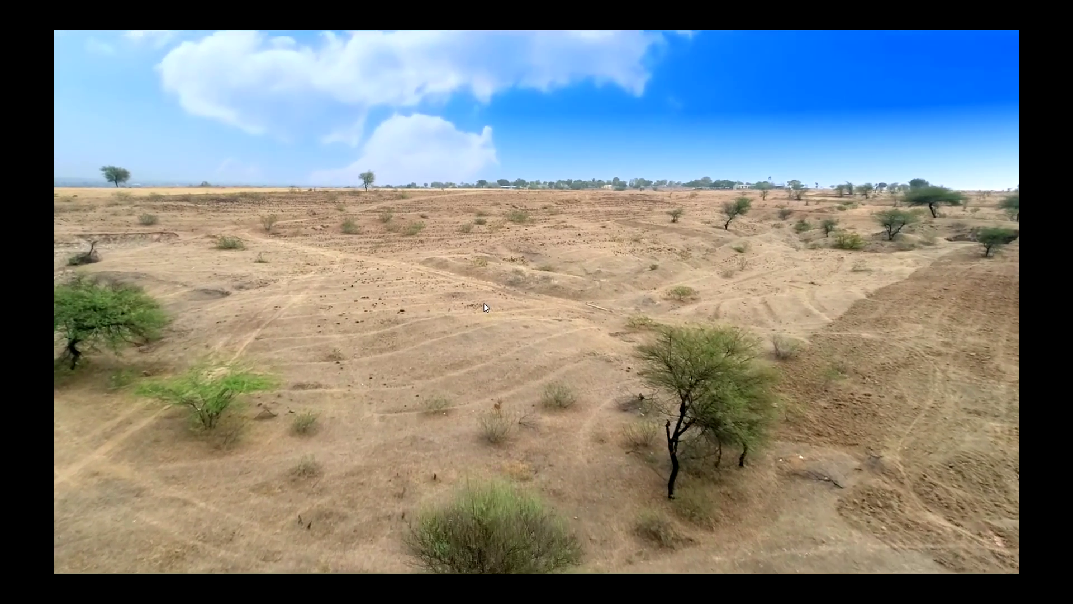
{"action": "key", "text": "Escape"}
{"action": "key", "text": "space"}
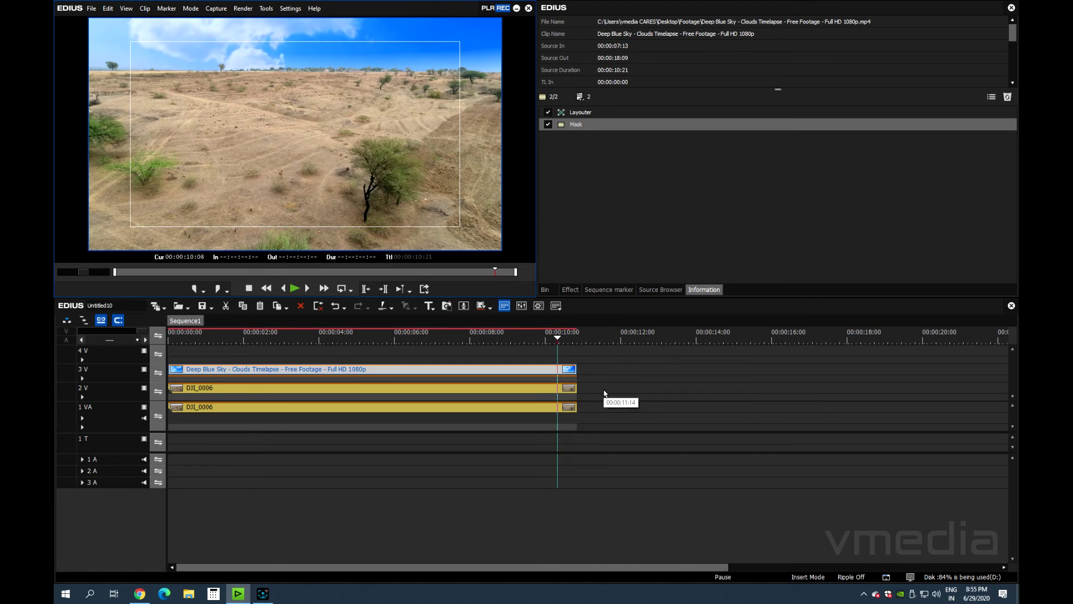
Copy the DJI_0006 clip from track 1 VA to track 4 V and briefly toggle that track's video to compare with the composite.
{"action": "left_click_drag", "start_coordinate": [601, 391], "coordinate": [255, 365]}
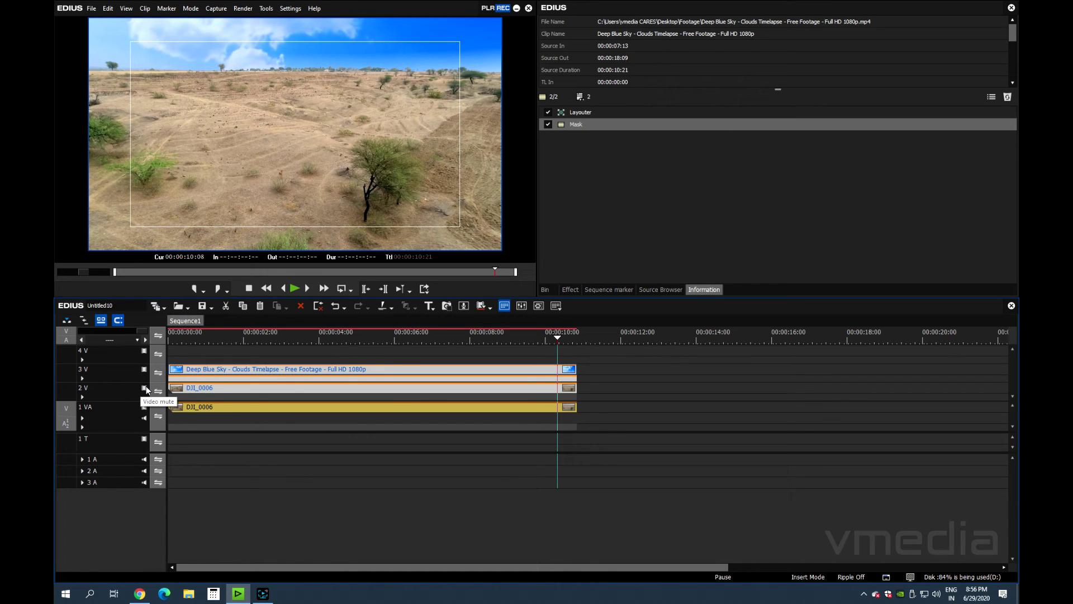
{"action": "left_click", "coordinate": [354, 408]}
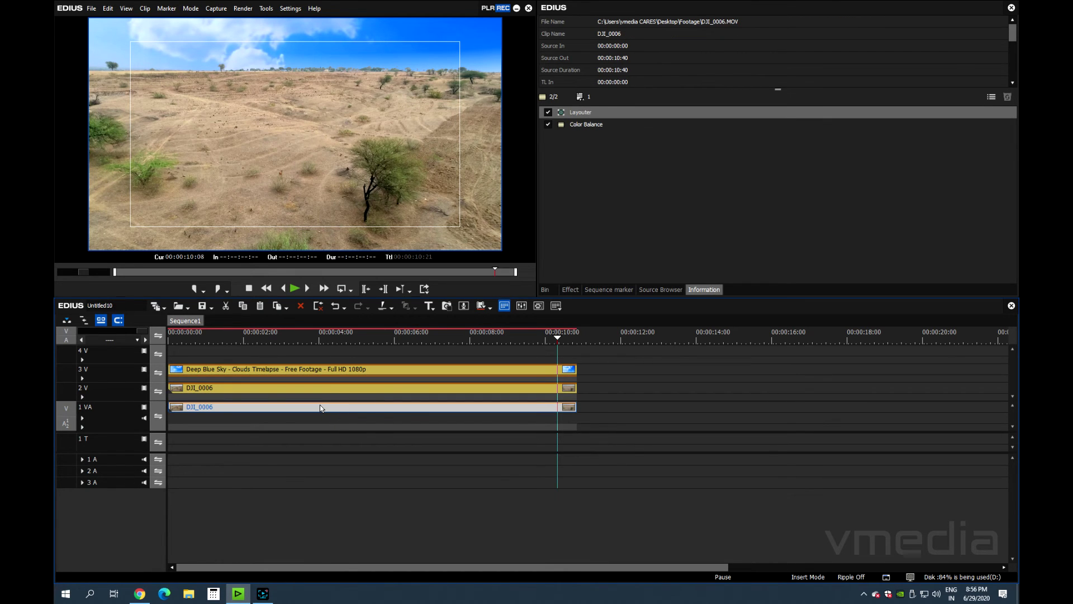
{"action": "left_click_drag", "start_coordinate": [319, 407], "coordinate": [267, 334]}
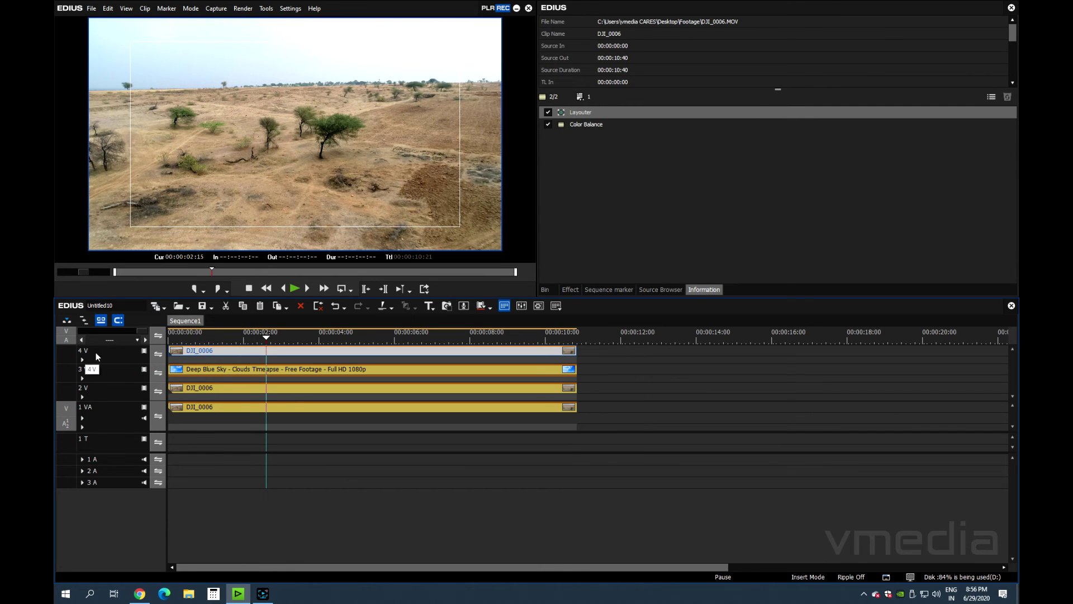
{"action": "left_click", "coordinate": [145, 351]}
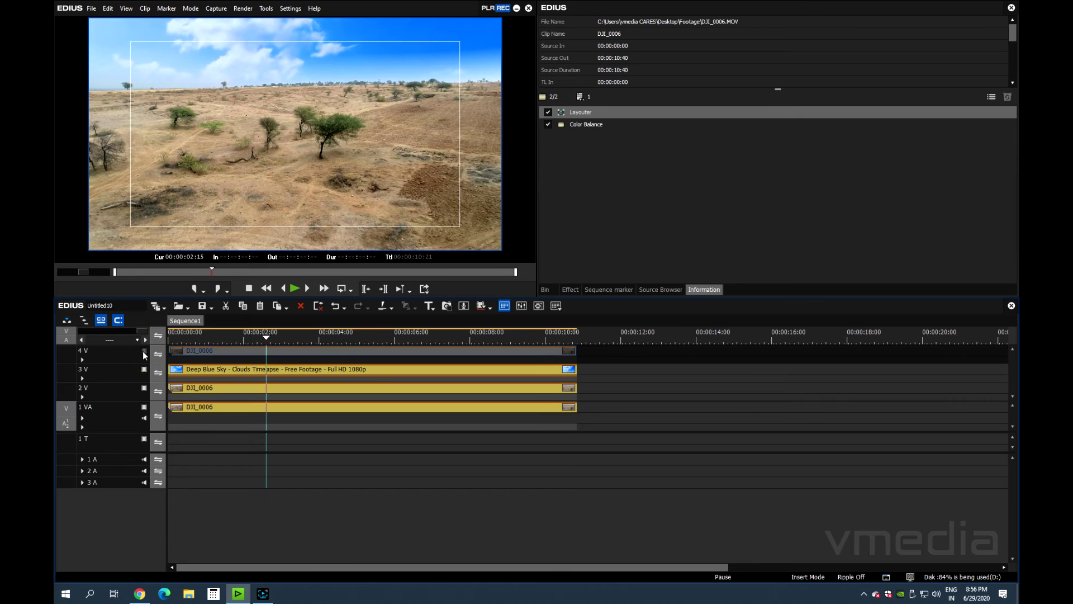
{"action": "left_click", "coordinate": [144, 351]}
Remove the Color Balance effect from the DJI_0006 copy on track 4 V and refresh the preview around 00:00:02:13.
{"action": "left_click", "coordinate": [307, 353]}
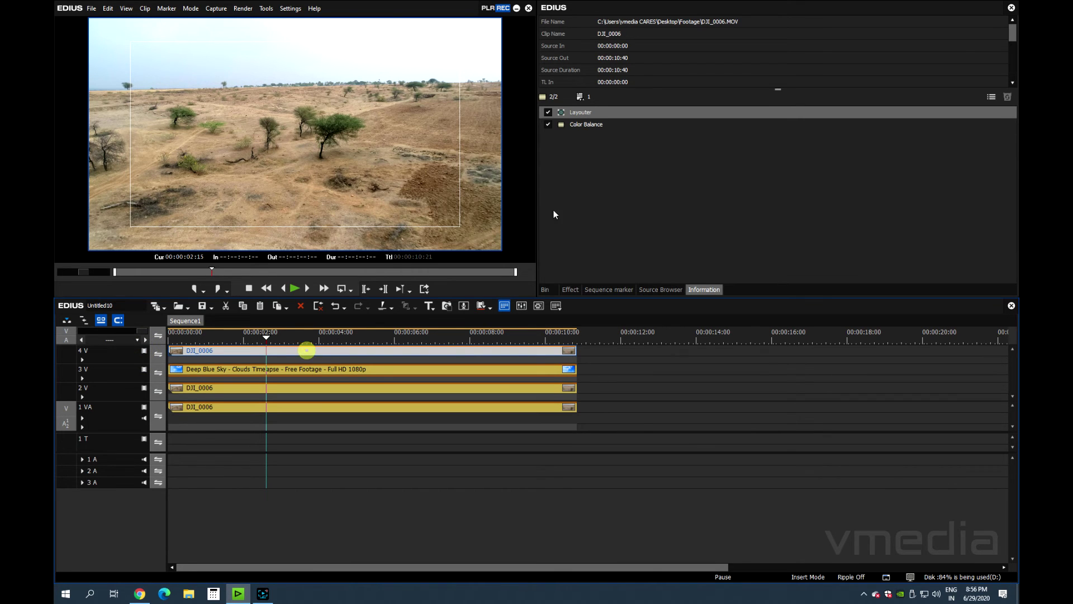
{"action": "left_click", "coordinate": [588, 124]}
{"action": "key", "text": "Delete"}
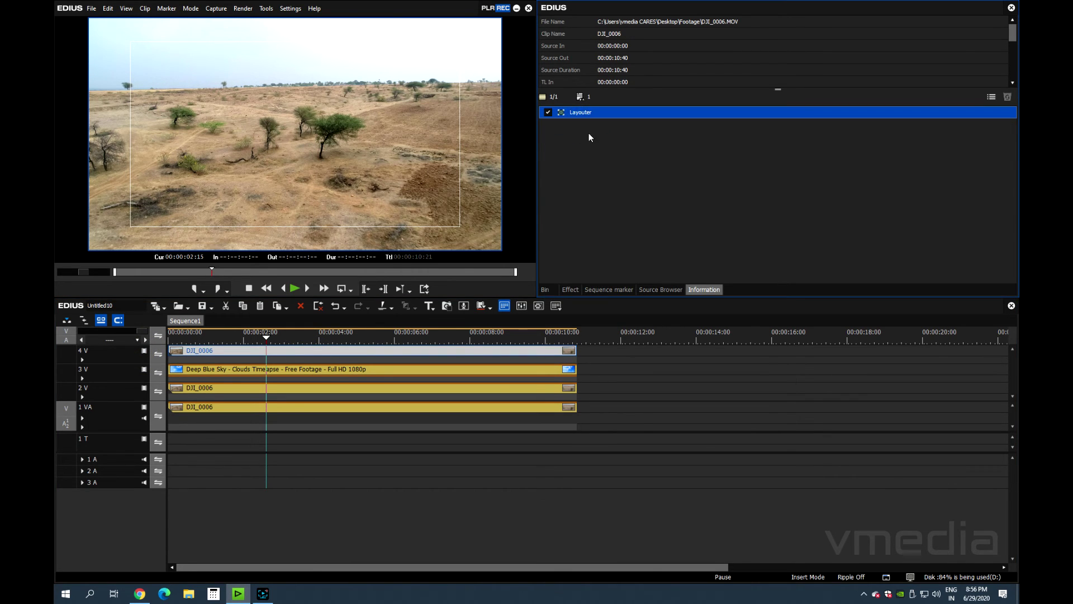
{"action": "left_click_drag", "start_coordinate": [276, 338], "coordinate": [265, 351]}
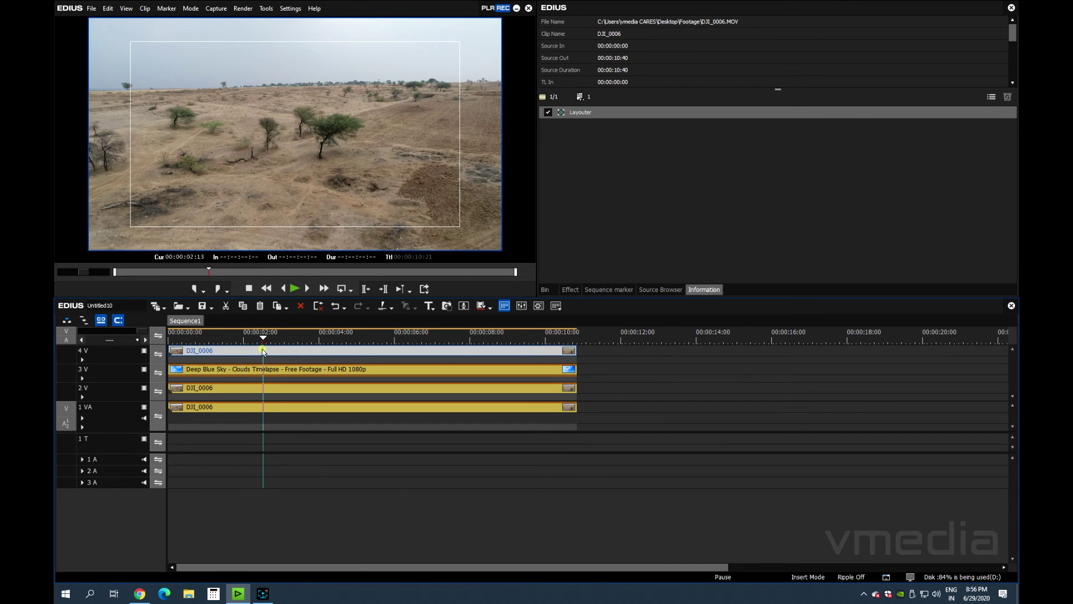
Toggle track 4 V's video repeatedly to compare the original footage with the sky composite, leaving the track muted.
{"action": "left_click", "coordinate": [144, 351]}
{"action": "left_click", "coordinate": [144, 353]}
{"action": "left_click", "coordinate": [144, 352]}
{"action": "left_click", "coordinate": [144, 352]}
{"action": "left_click", "coordinate": [144, 352]}
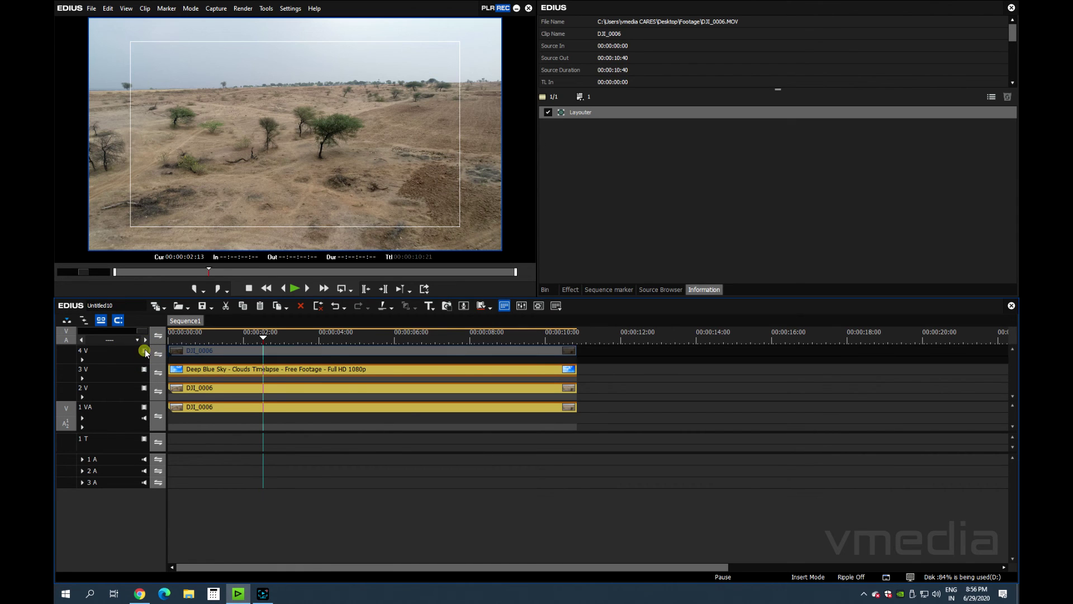
Play and scrub through the sequence with the original footage muted to review the finished sky replacement.
{"action": "left_click", "coordinate": [260, 333]}
{"action": "key", "text": "Home"}
{"action": "key", "text": "space"}
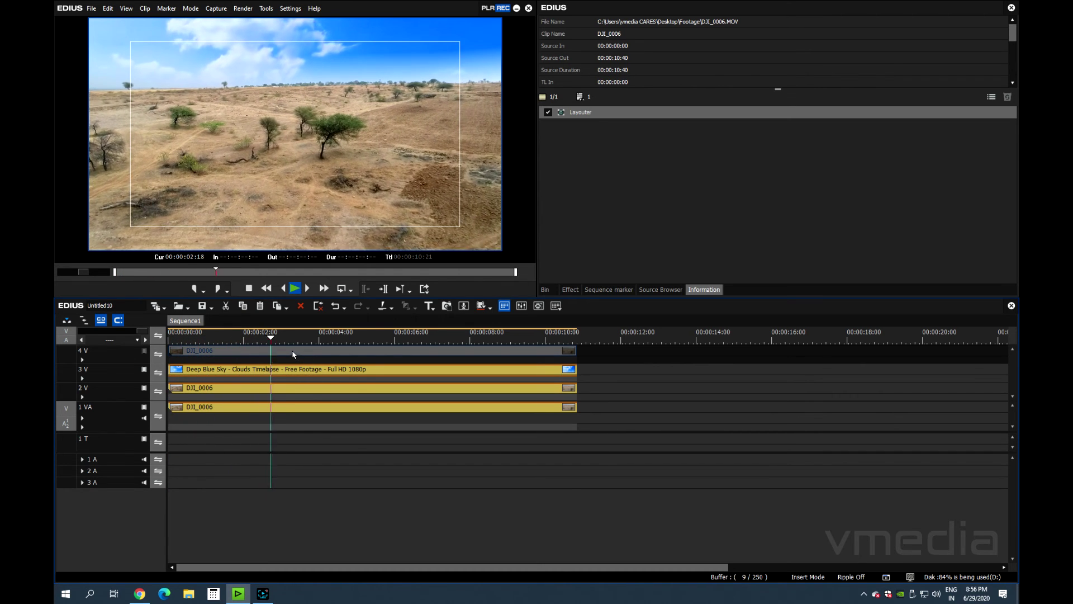
{"action": "key", "text": "space"}
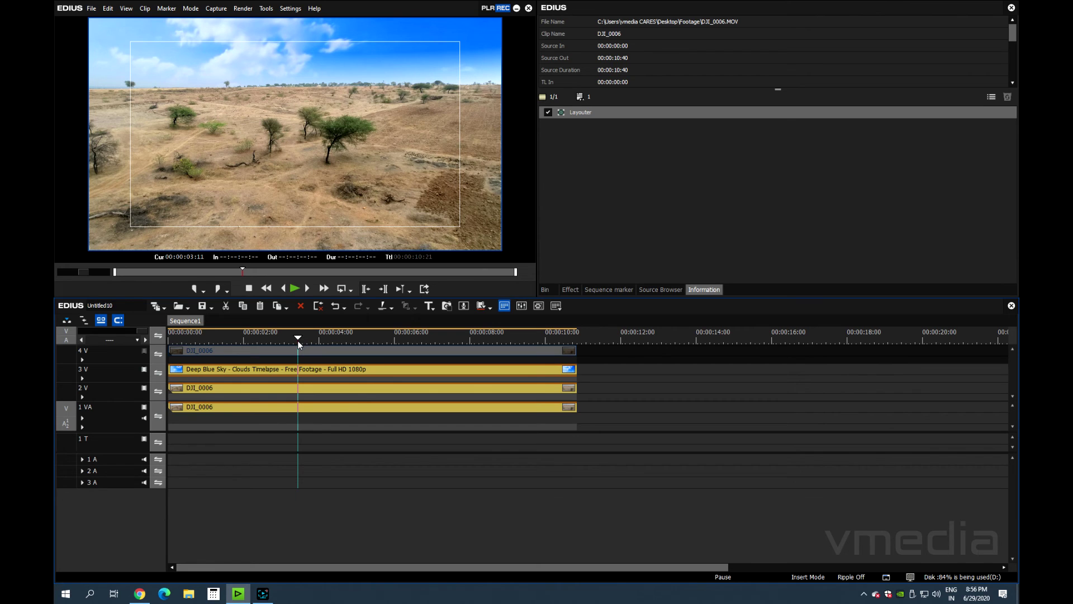
{"action": "left_click_drag", "start_coordinate": [298, 340], "coordinate": [157, 340]}
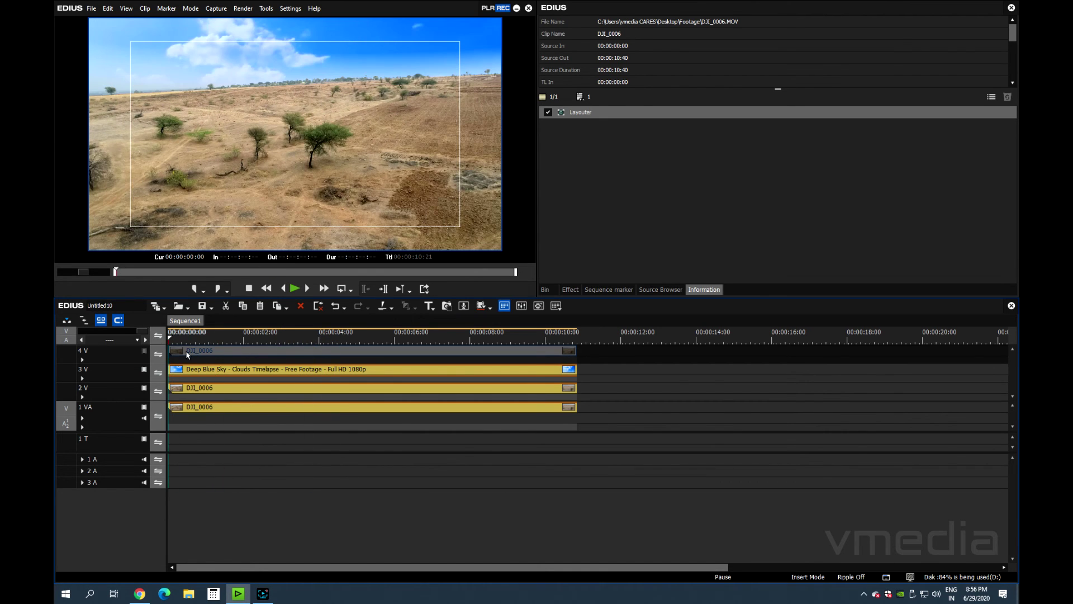
{"action": "left_click", "coordinate": [296, 337]}
{"action": "left_click_drag", "start_coordinate": [294, 336], "coordinate": [408, 375]}
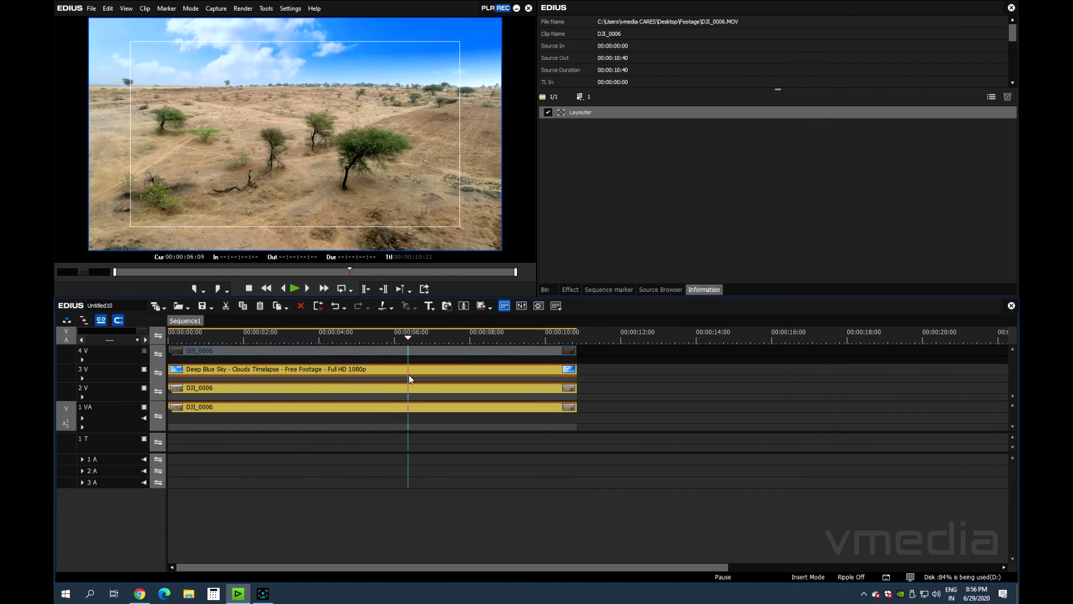
{"action": "left_click_drag", "start_coordinate": [408, 334], "coordinate": [232, 339]}
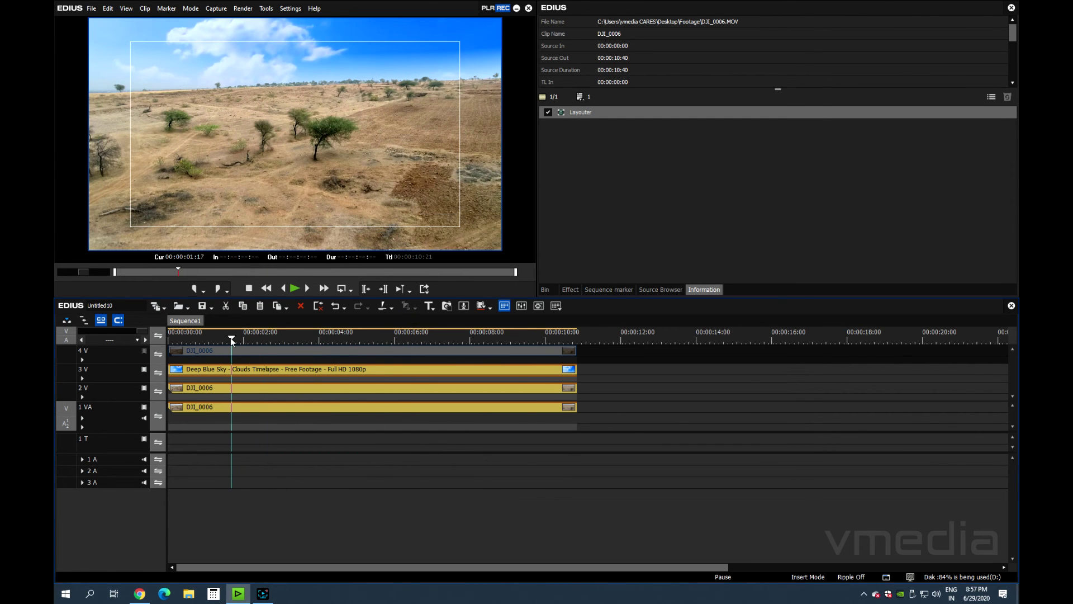